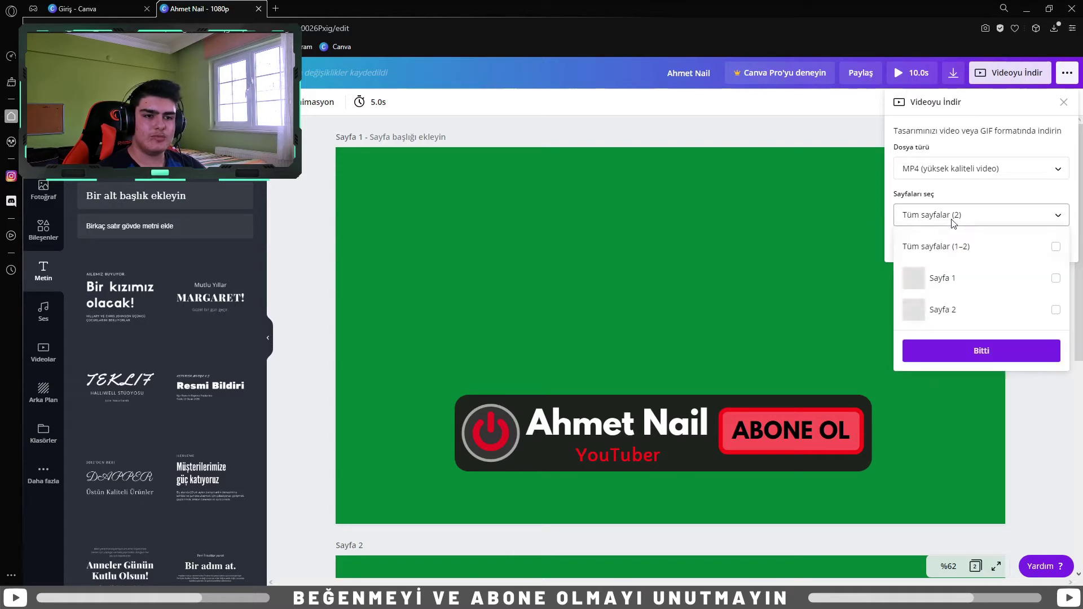
- Download page 1 and page 2 of the banner design as two separate MP4 videos
left_click(929, 277)
left_click(955, 204)
left_click(953, 250)
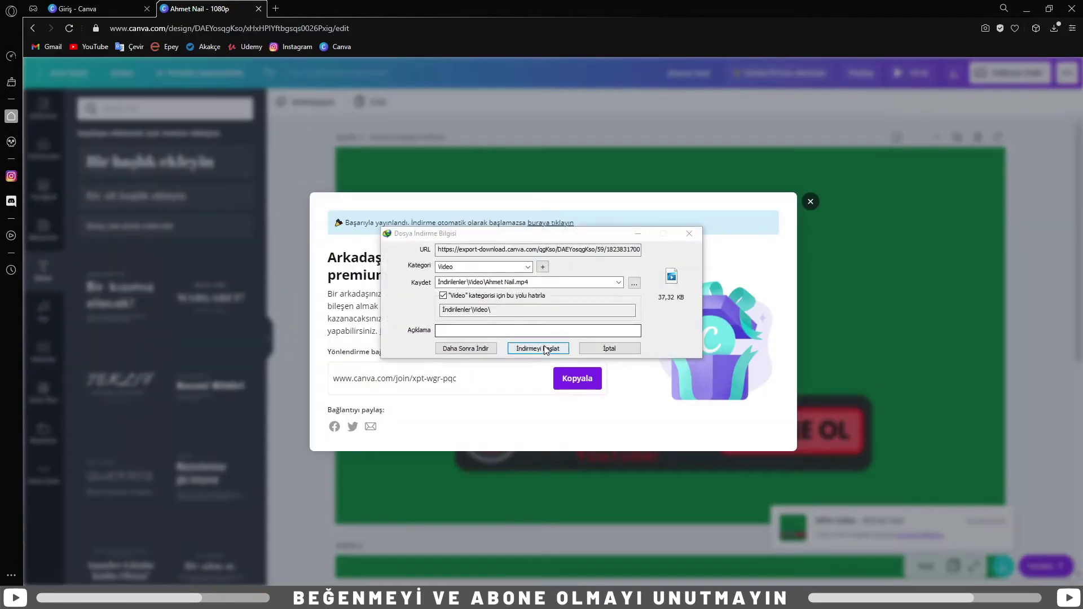
left_click(539, 349)
left_click(810, 202)
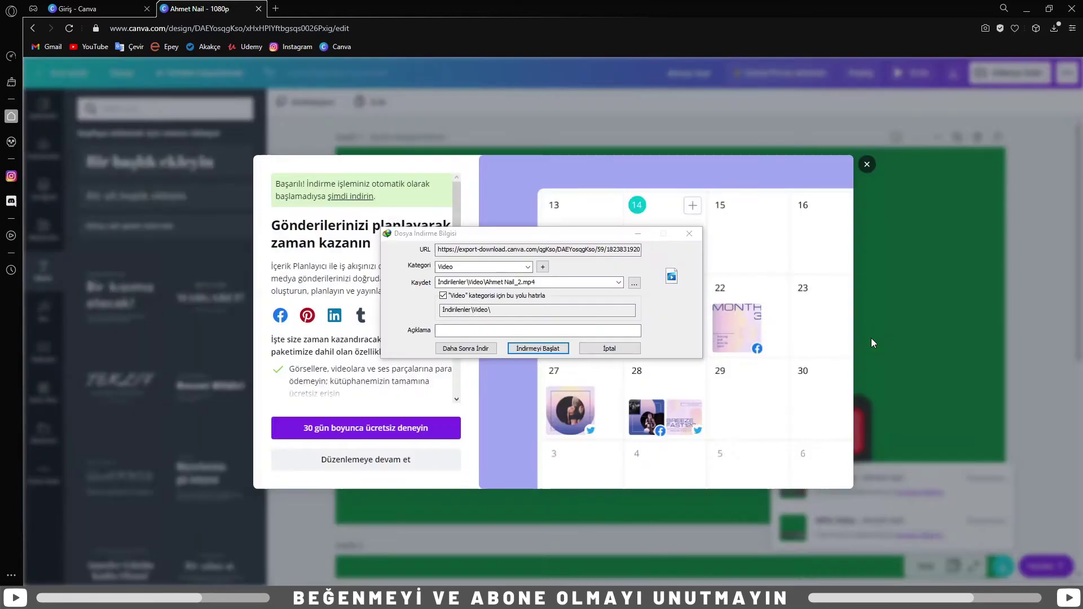
left_click(539, 349)
left_click(936, 276)
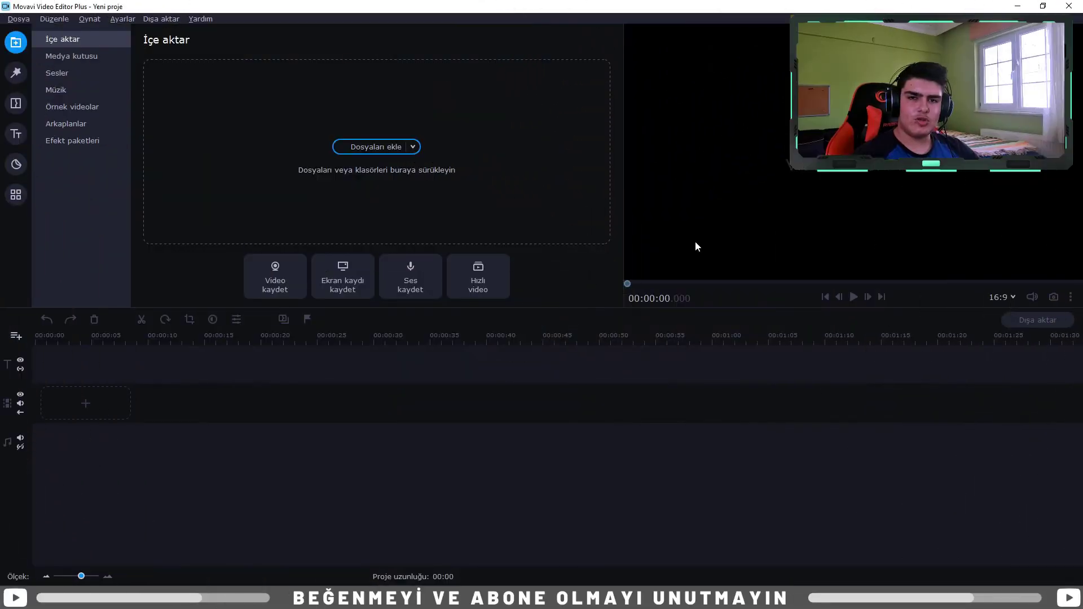
- Switch to Movavi Video Editor Plus, reduce its window, and open the ytb animasyon desktop folder beside it
double_click(829, 5)
double_click(1039, 251)
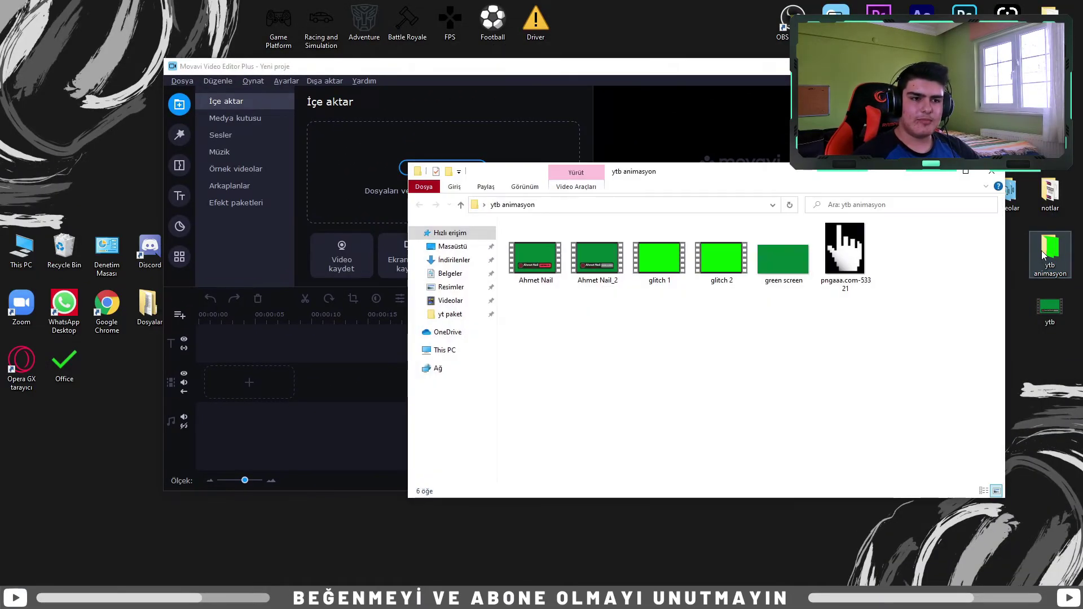
left_click_drag(830, 176, 876, 230)
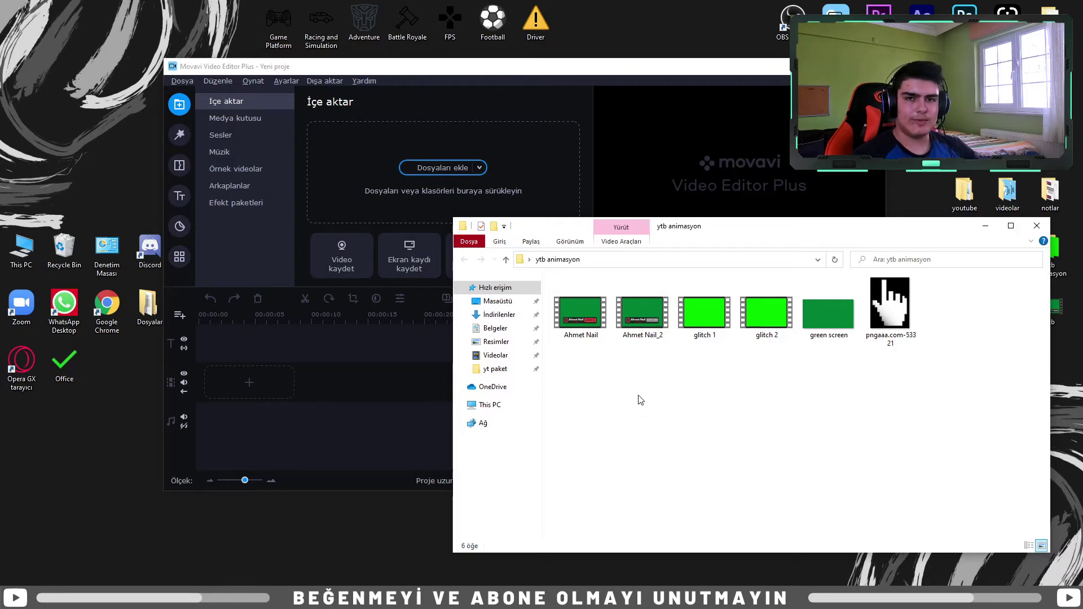
left_click_drag(624, 340, 589, 322)
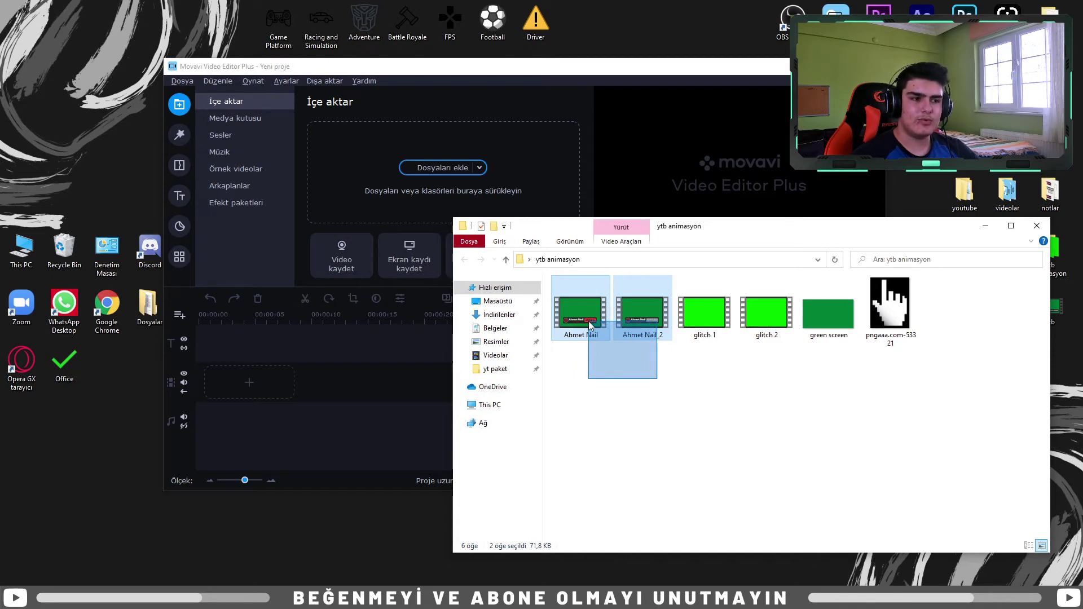
left_click_drag(590, 325, 698, 411)
left_click_drag(698, 363, 897, 435)
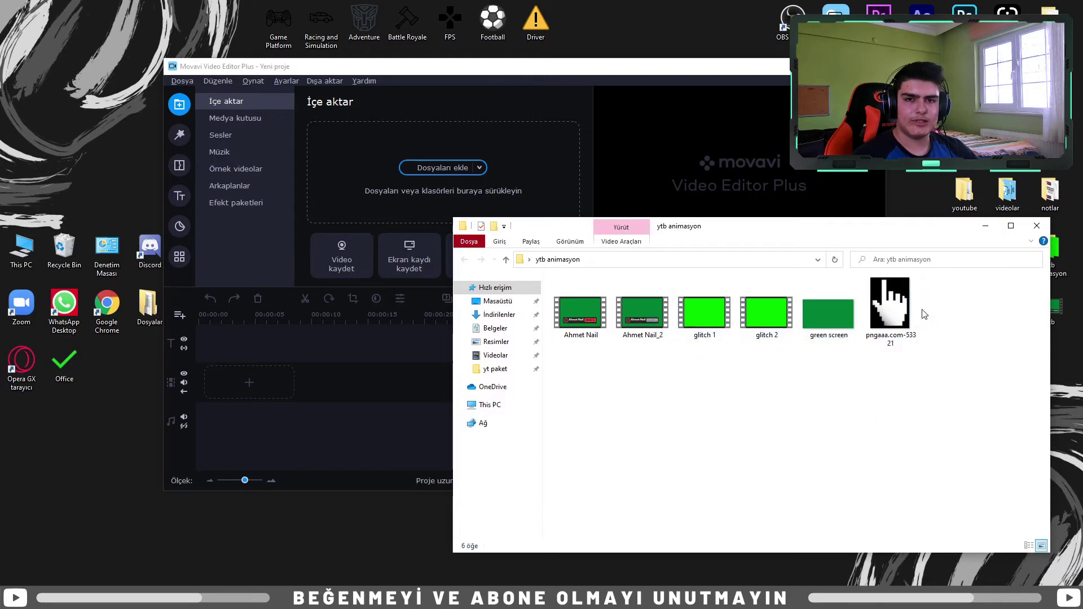
- Import all six files from the ytb animasyon folder into the editor's media bin, close the folder and maximize the editor
left_click_drag(958, 309, 571, 317)
left_click_drag(570, 318, 380, 191)
key("alt+F4")
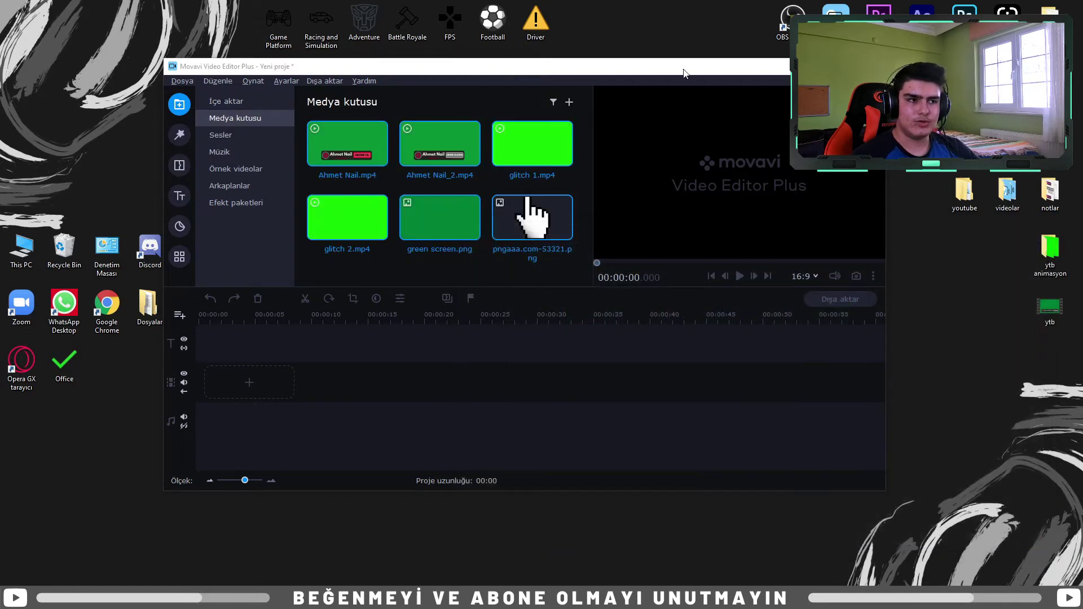
key("super+Up")
- Place green screen.png at the start of the main video track and add two more video tracks above it
left_click_drag(547, 87, 61, 376)
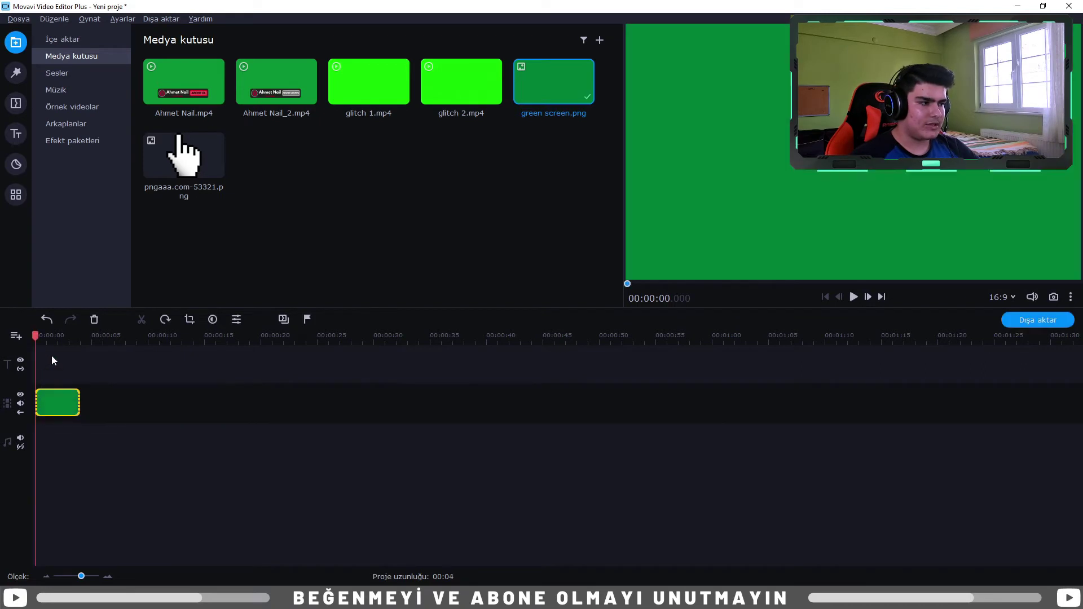
left_click(16, 336)
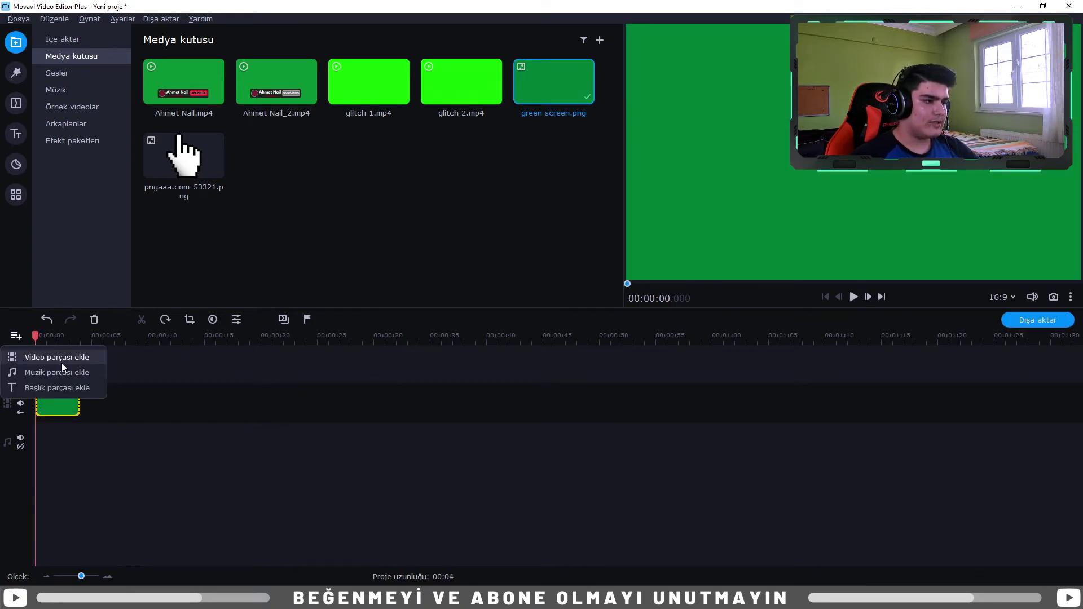
left_click(62, 359)
left_click(16, 337)
left_click(22, 360)
- Place the ABONE OL clip at the start of the first overlay track, with the ABONE OLUNDU clip directly behind it
left_click_drag(183, 81, 40, 443)
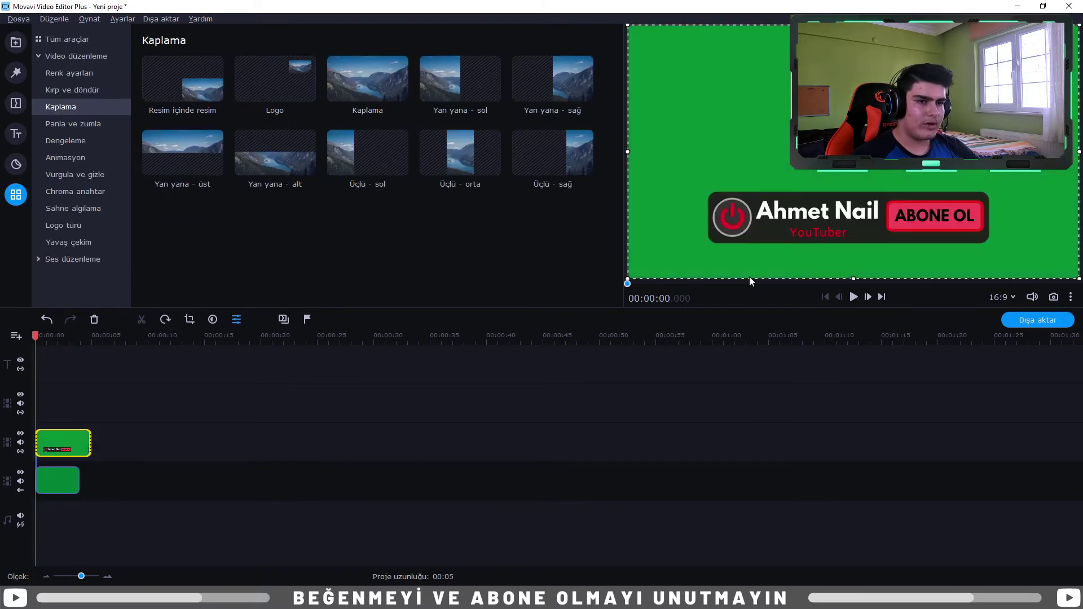
left_click_drag(277, 81, 67, 434)
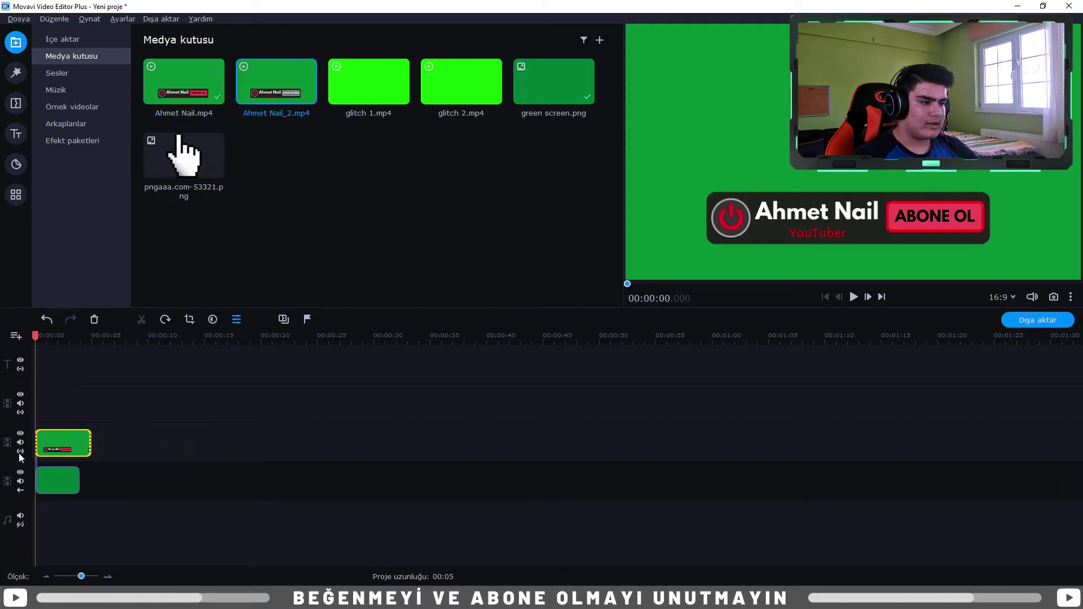
left_click_drag(260, 94, 23, 449)
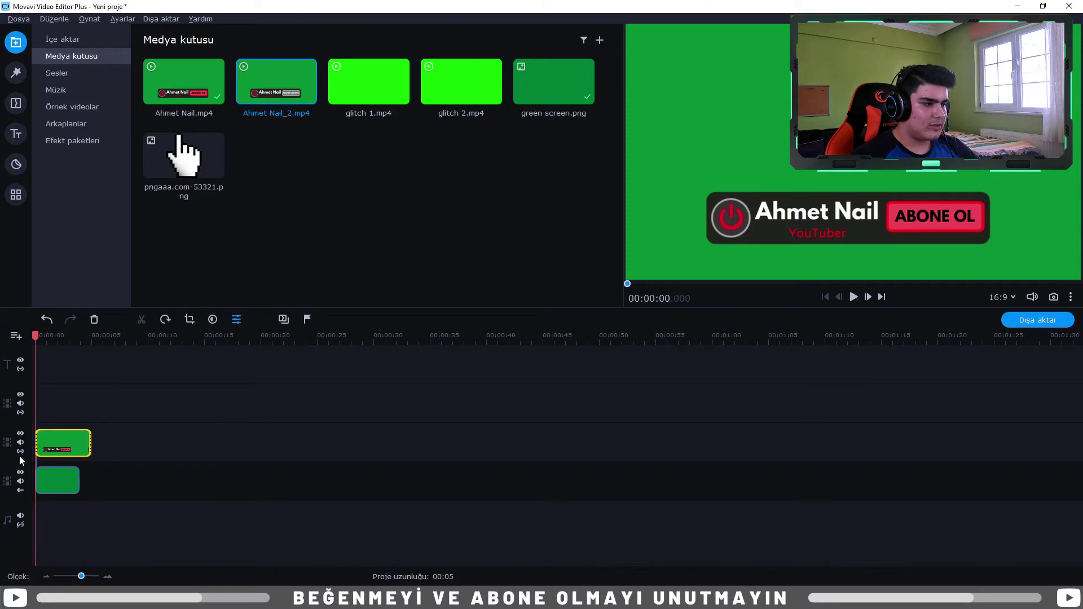
left_click_drag(293, 79, 98, 446)
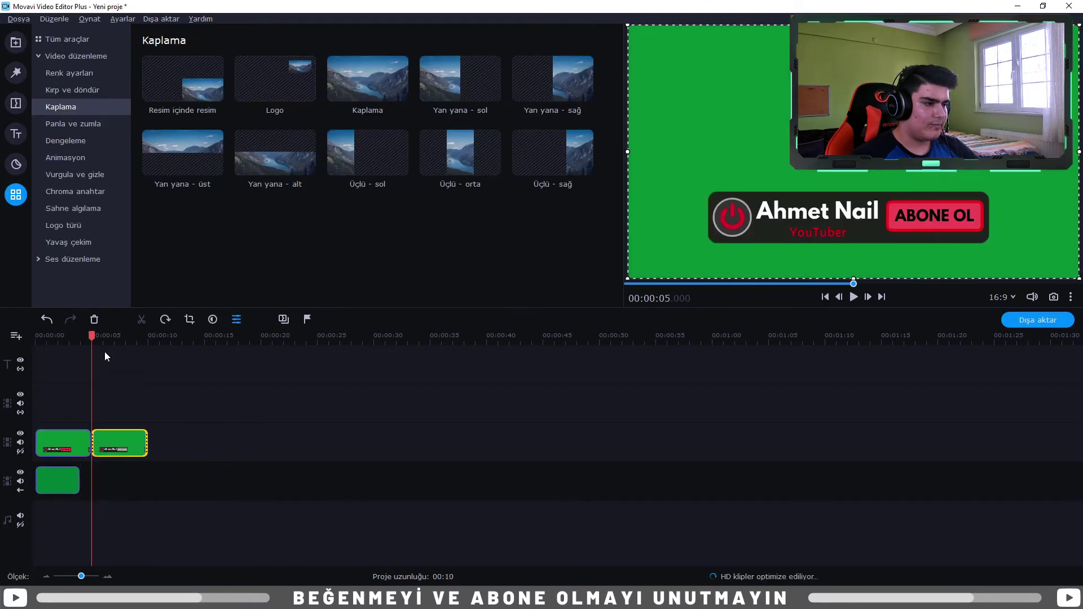
- Apply the chroma key to the ABONE OL and ABONE OLUNDU clips, sampling their green background as the key color
right_click(61, 444)
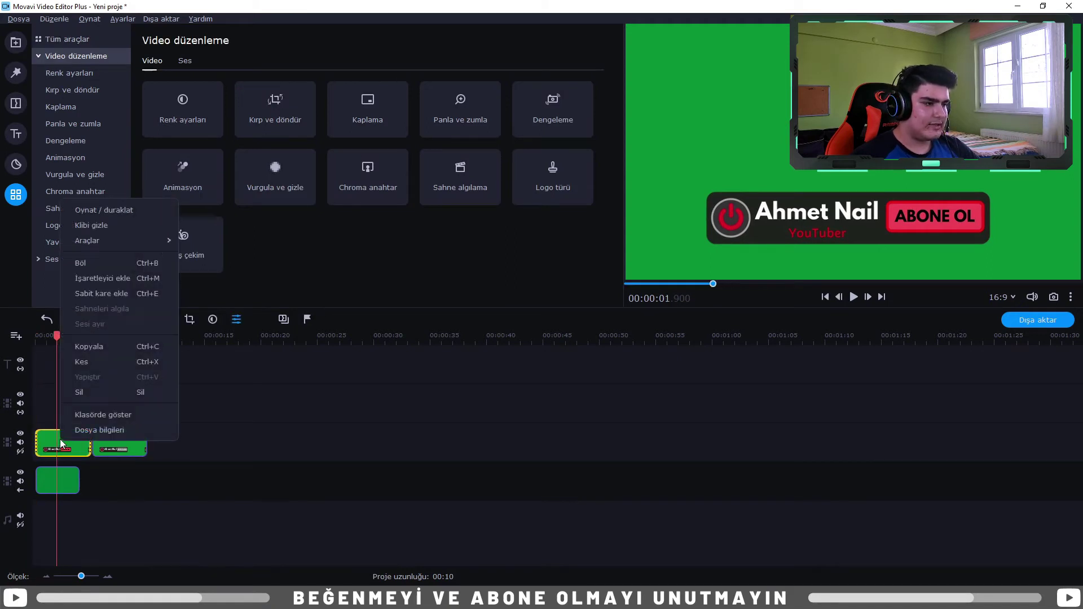
left_click(220, 362)
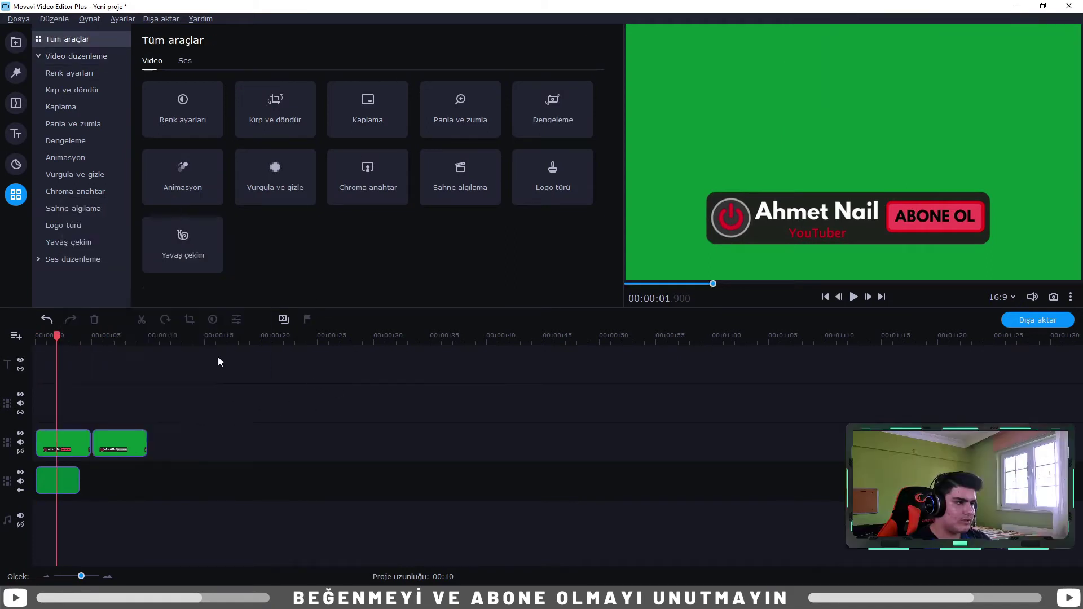
left_click(89, 193)
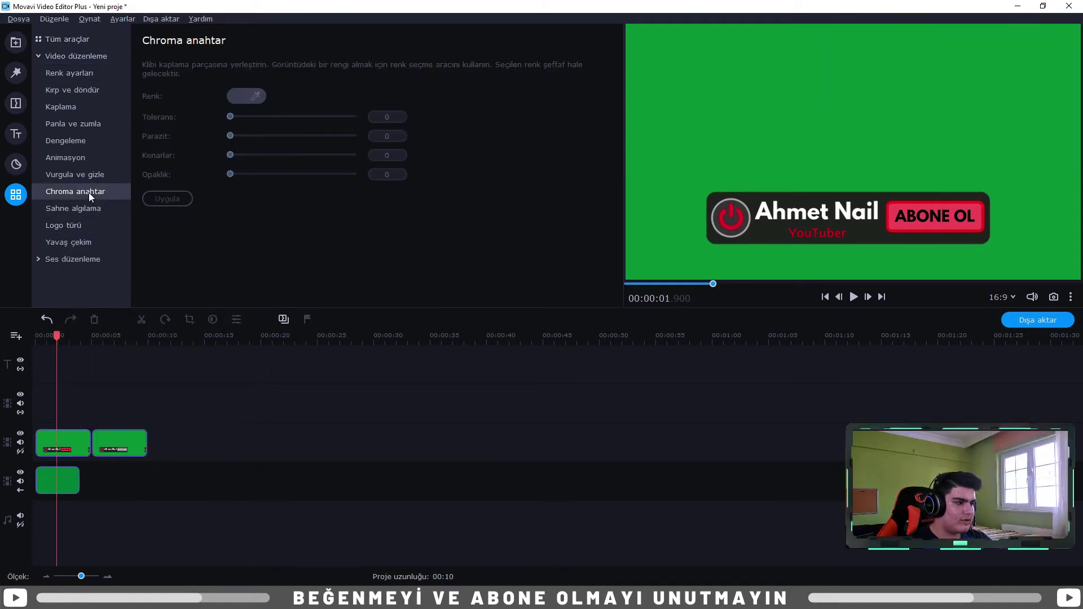
left_click(60, 444)
left_click(723, 150)
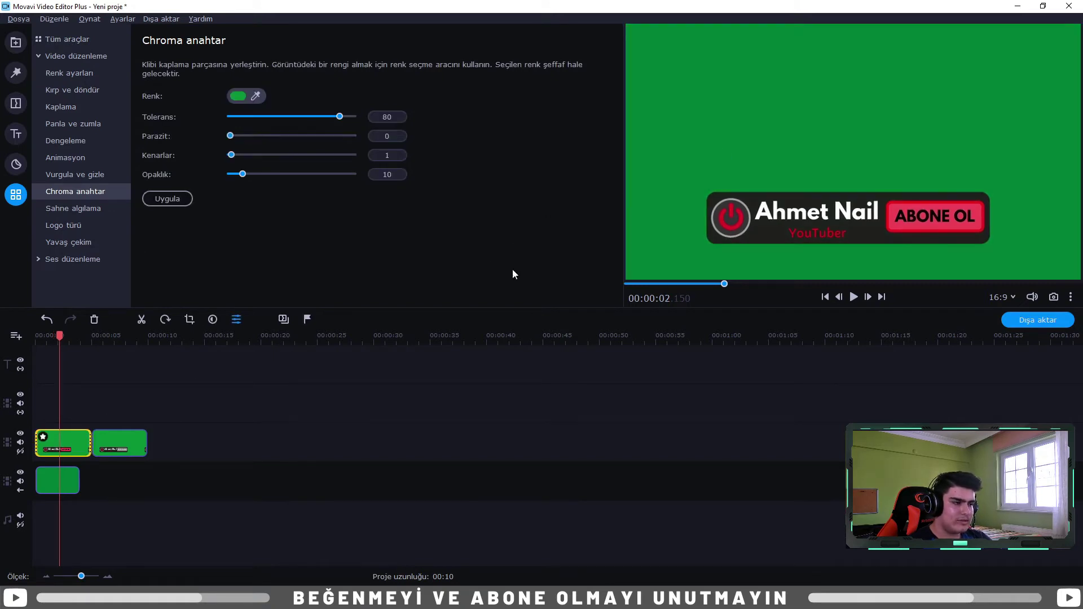
left_click(113, 443)
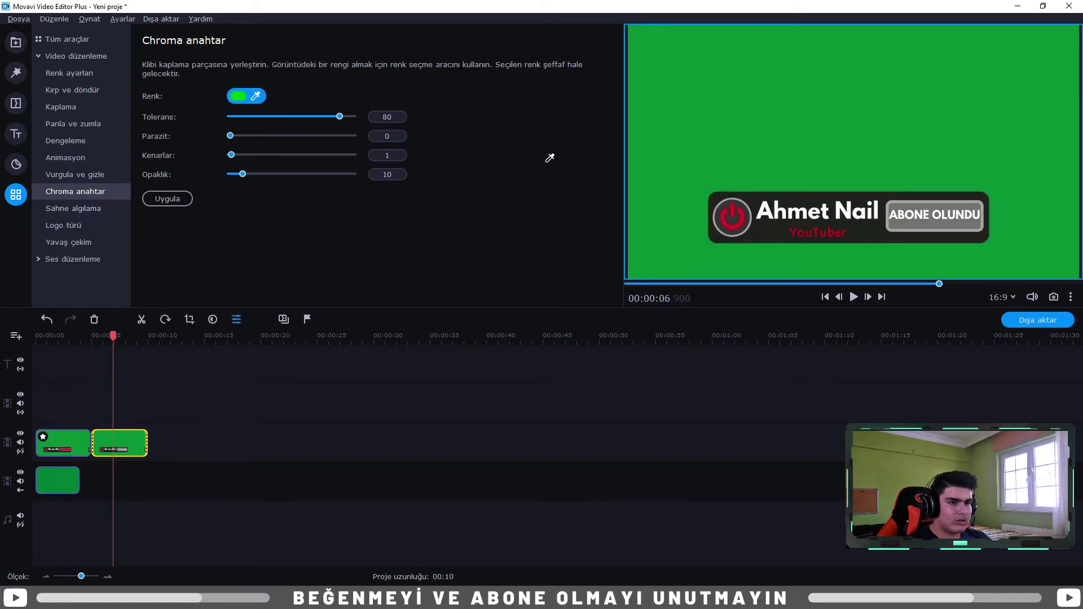
left_click(744, 123)
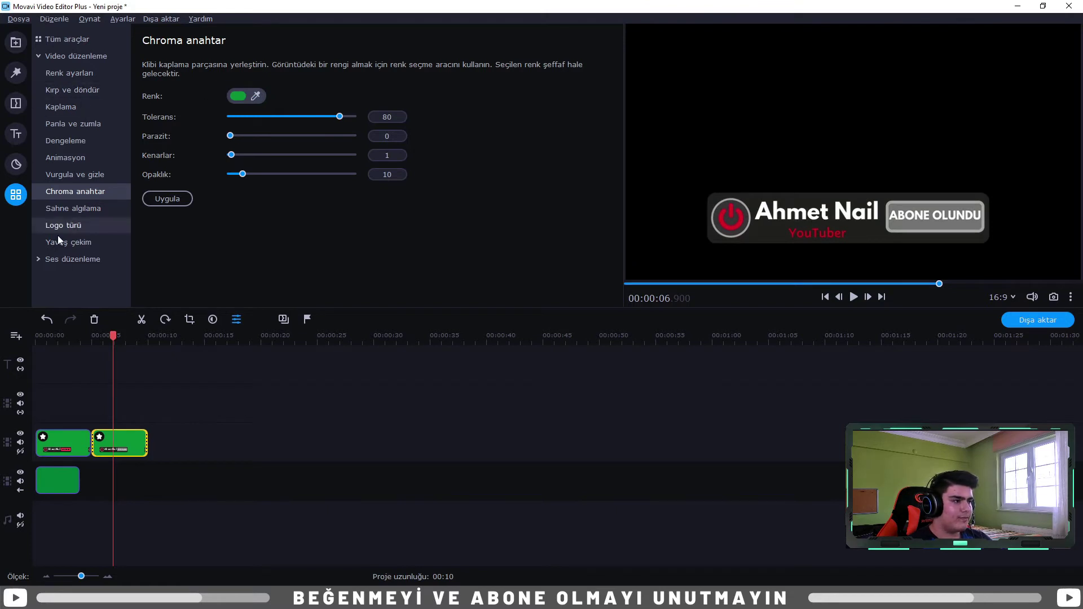
- Extend the green screen image clip on the main track to about 12 seconds
left_click(74, 476)
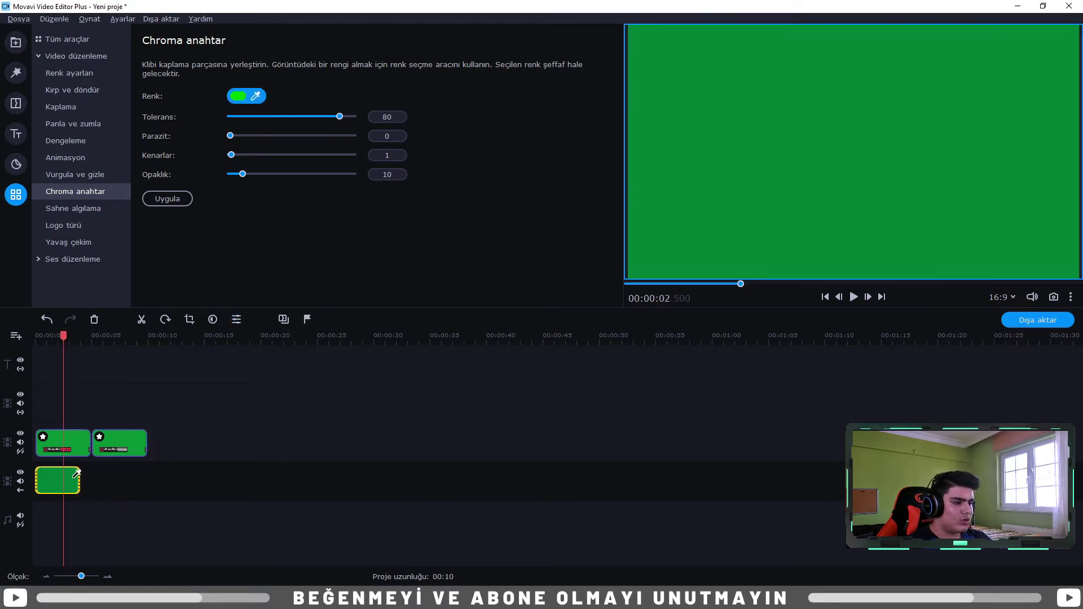
left_click(20, 44)
left_click_drag(77, 480, 169, 481)
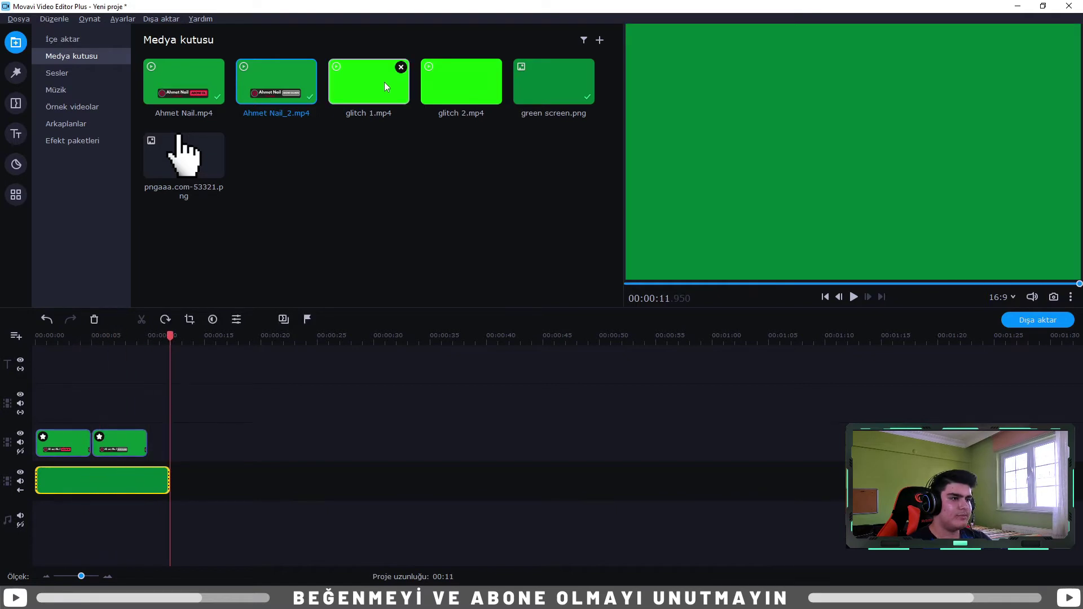
- Place glitch 1.mp4 at the start of the upper overlay track and key out its bright green background
left_click_drag(368, 77, 32, 408)
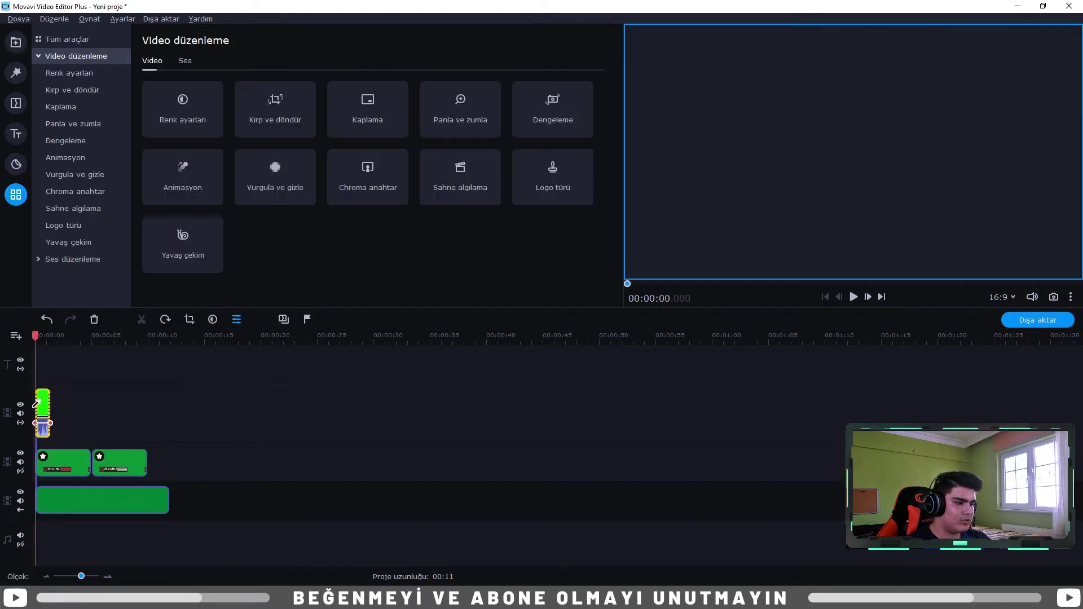
left_click(40, 333)
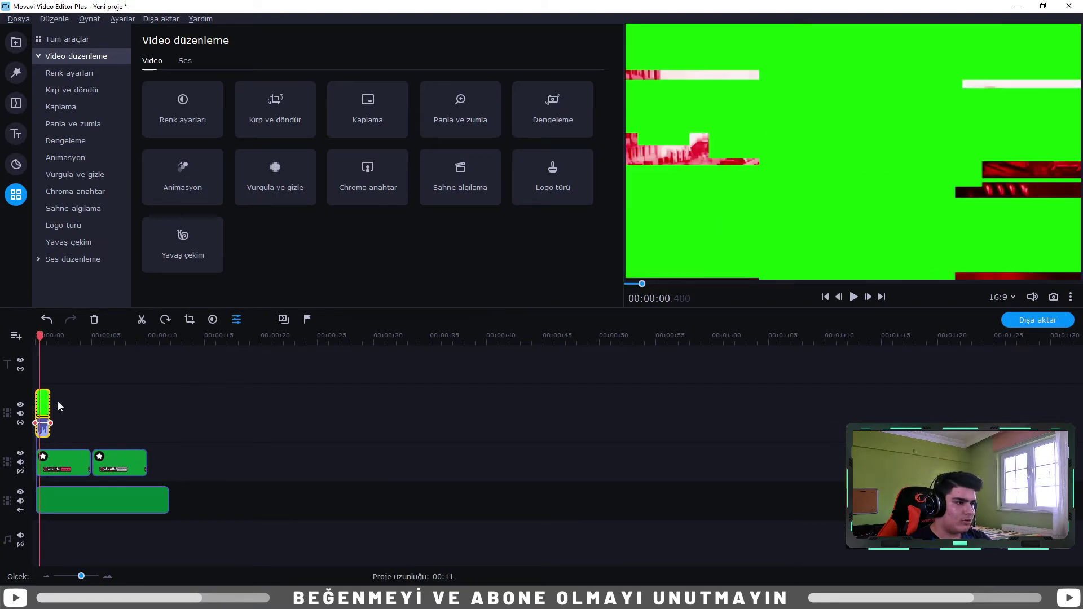
left_click(356, 191)
left_click(829, 196)
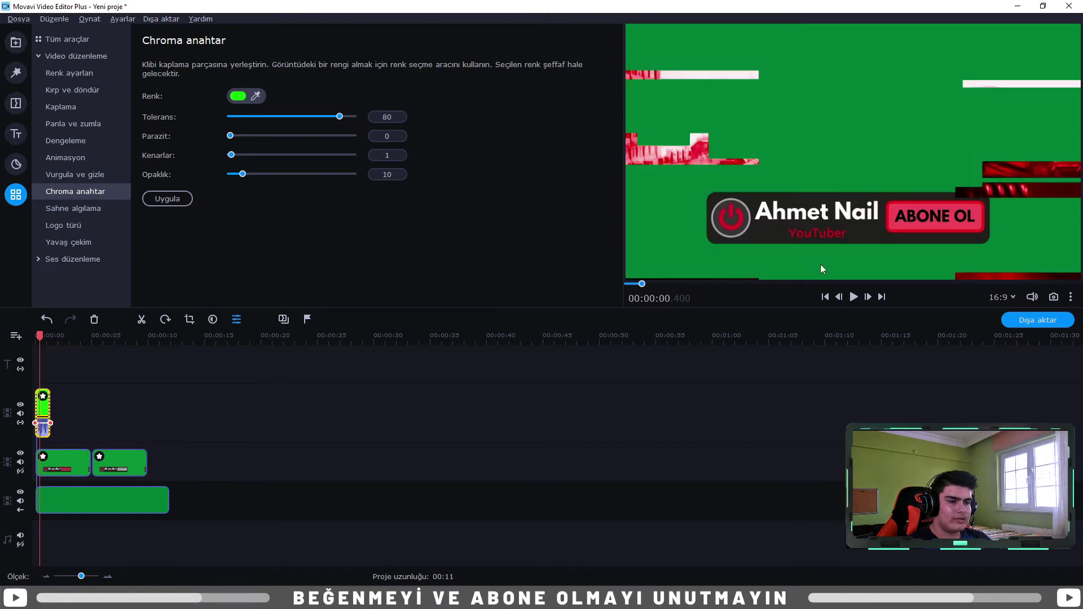
- Shrink and reposition the glitch clip's overlay frame so it just covers the subscribe banner
left_click(87, 39)
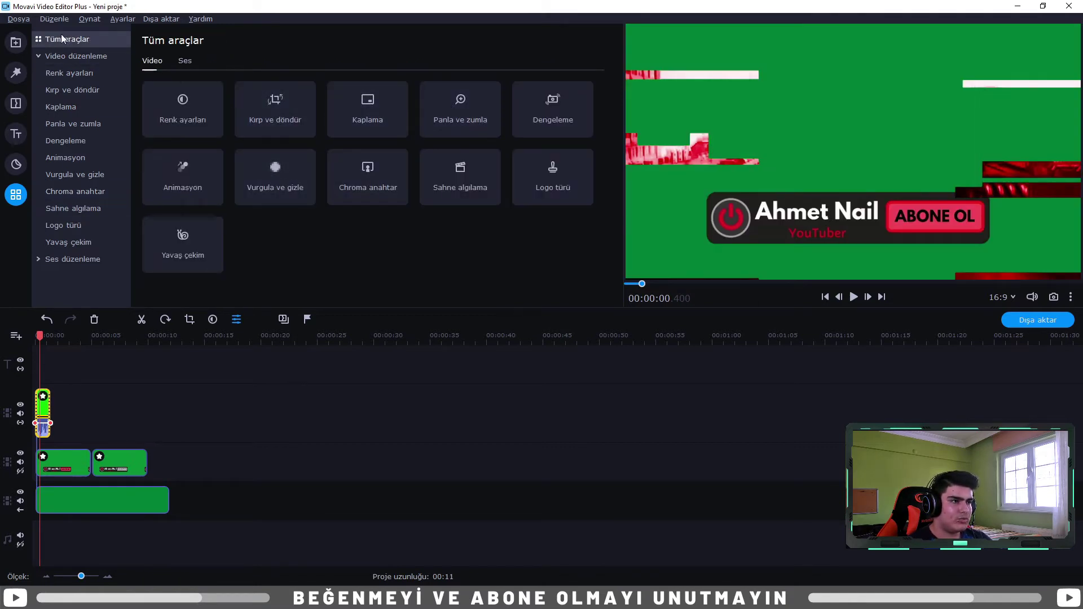
left_click(354, 123)
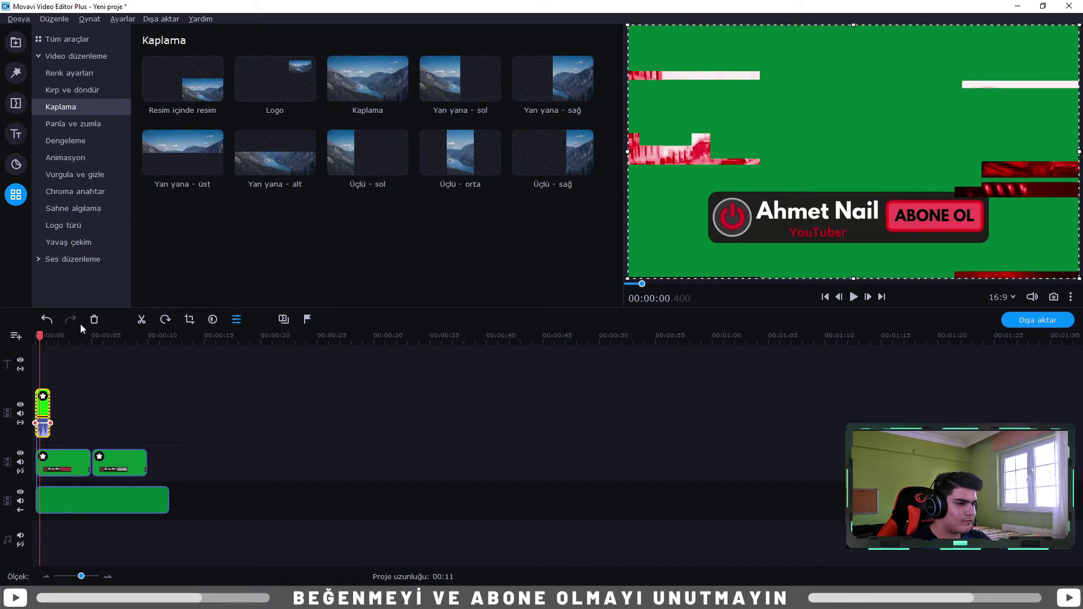
left_click_drag(1079, 26, 834, 133)
left_click_drag(747, 226, 800, 221)
left_click_drag(788, 141, 799, 220)
left_click_drag(905, 216, 992, 217)
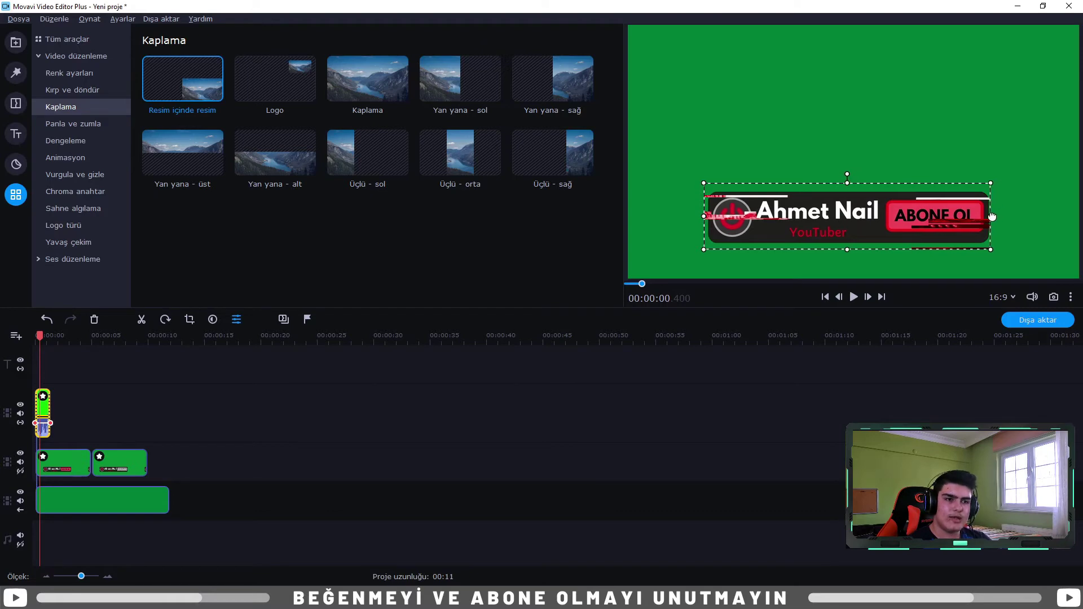
- Play the project from the start to check the glitch effect over the banner
left_click_drag(40, 337, 16, 348)
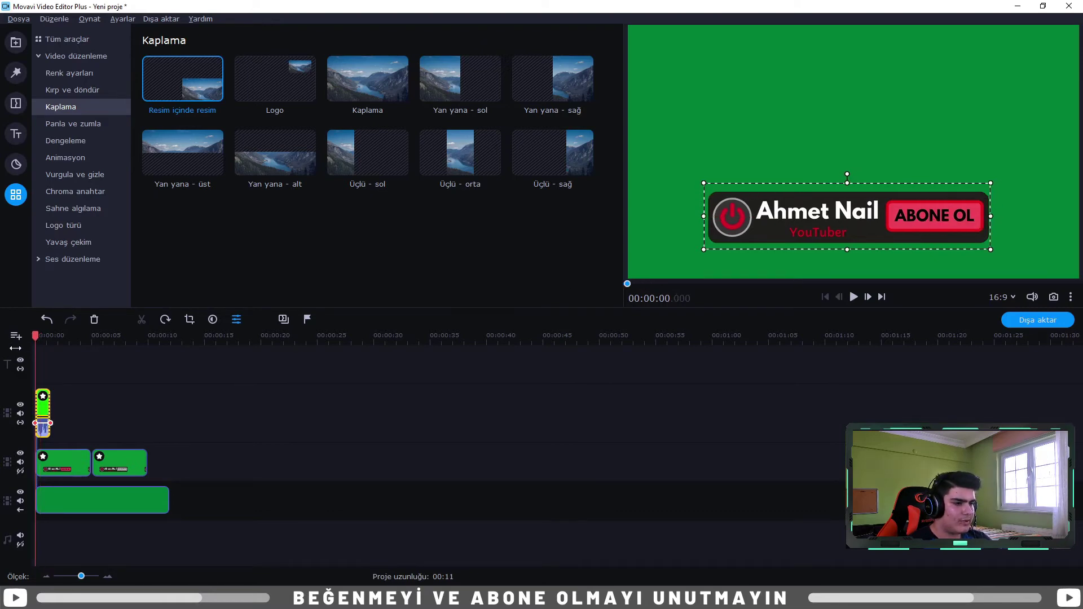
left_click(854, 297)
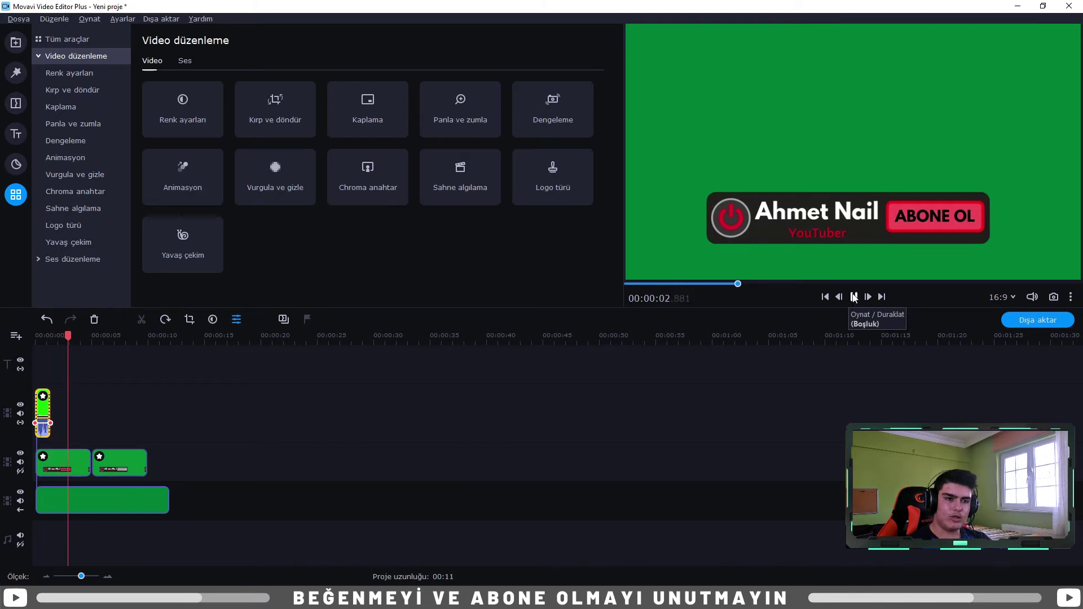
left_click(838, 298)
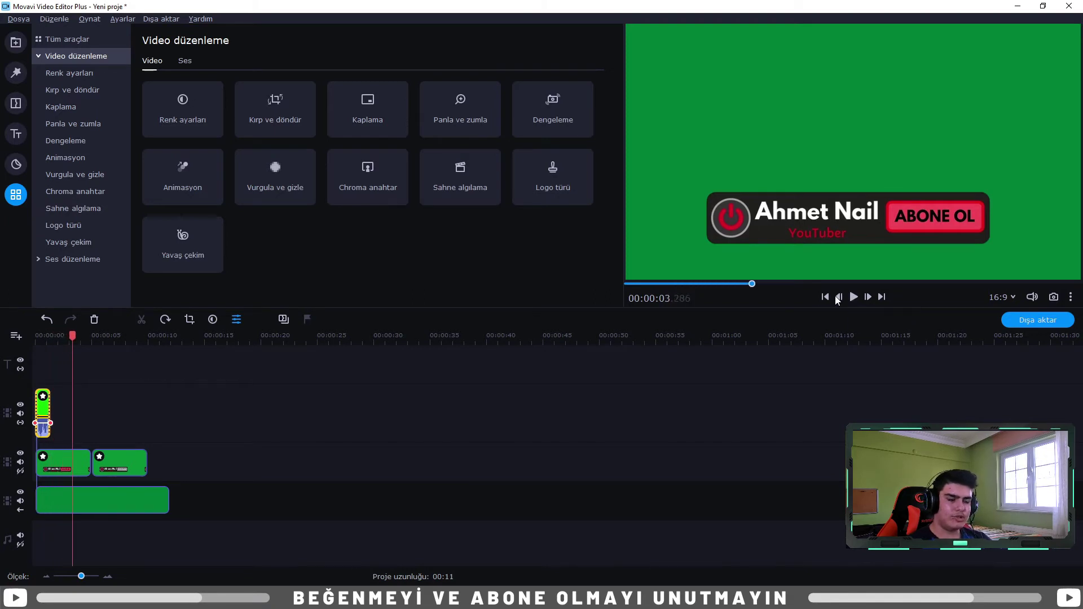
- Edit the fade-in (Açılma) time in the clip properties of the ABONE OL clip
left_click(56, 470)
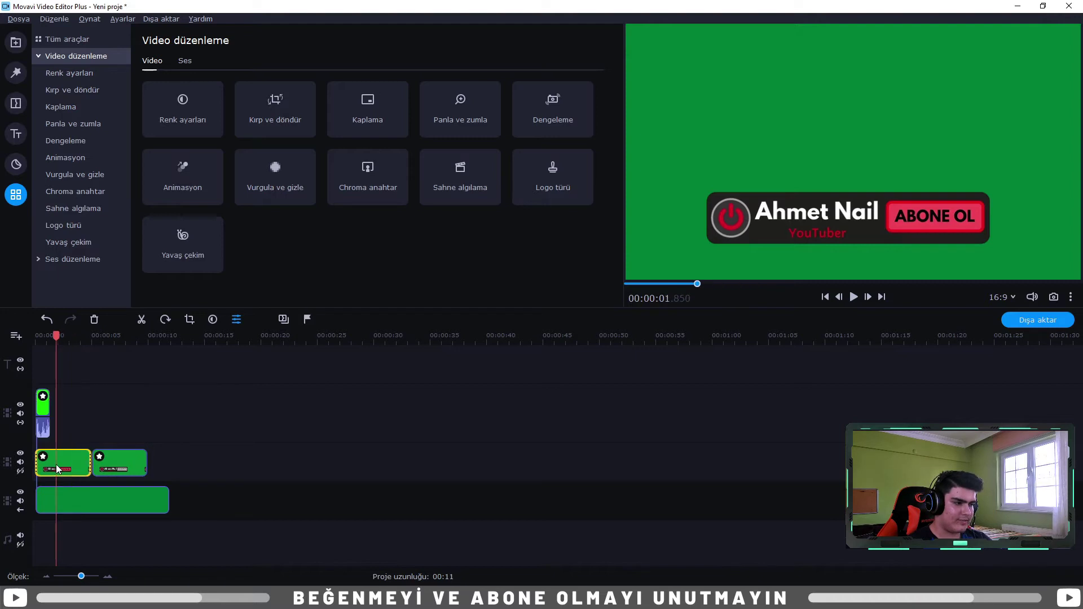
left_click(237, 319)
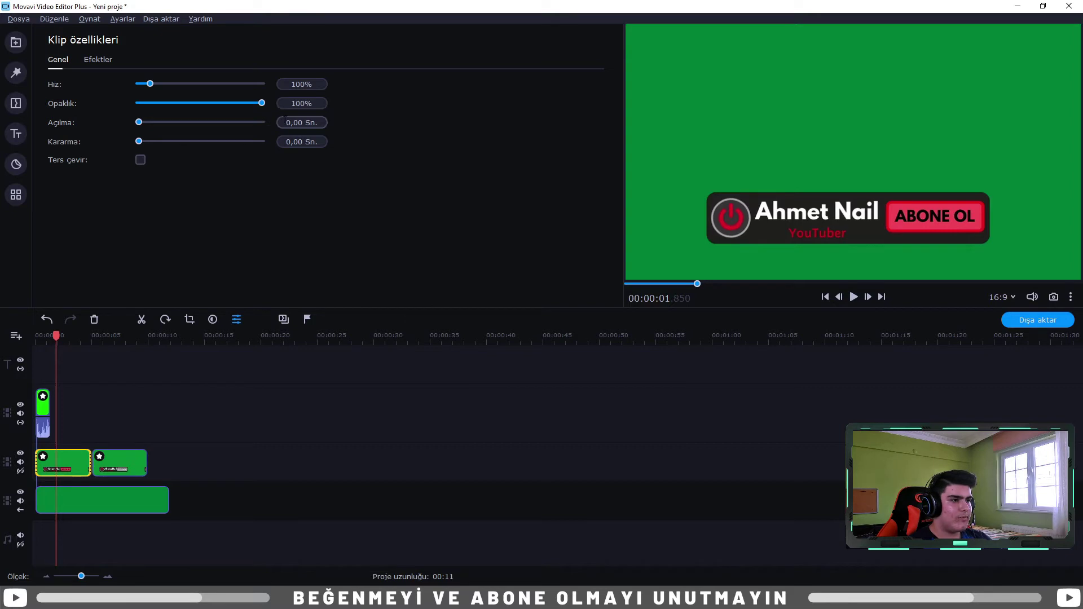
key("Return")
key("Escape")
- Preview the timeline from the start through the change from ABONE OL to ABONE OLUNDU
left_click_drag(57, 337, 35, 337)
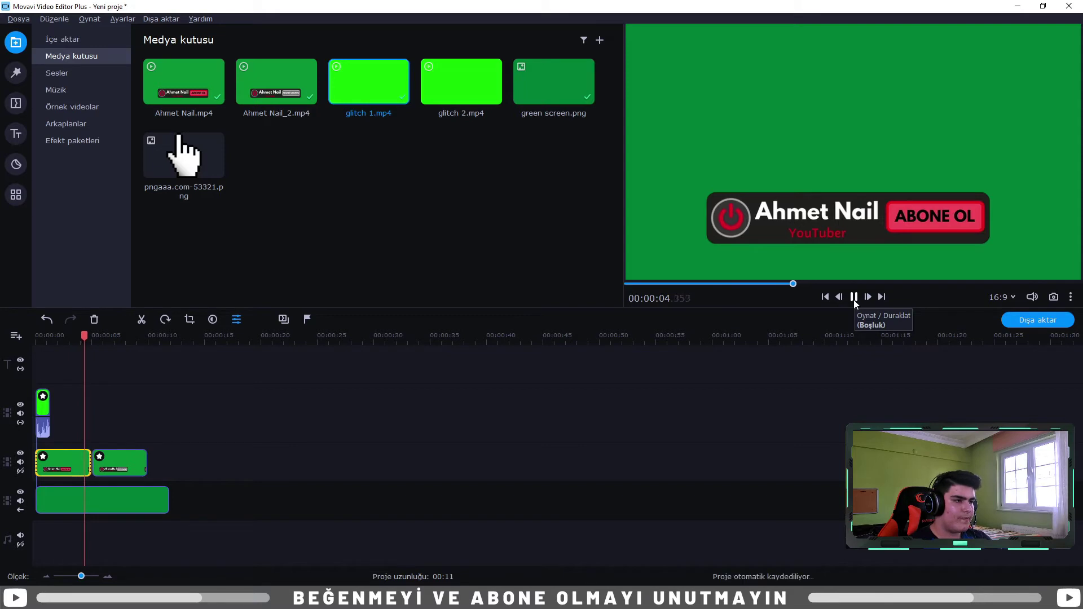
key("space")
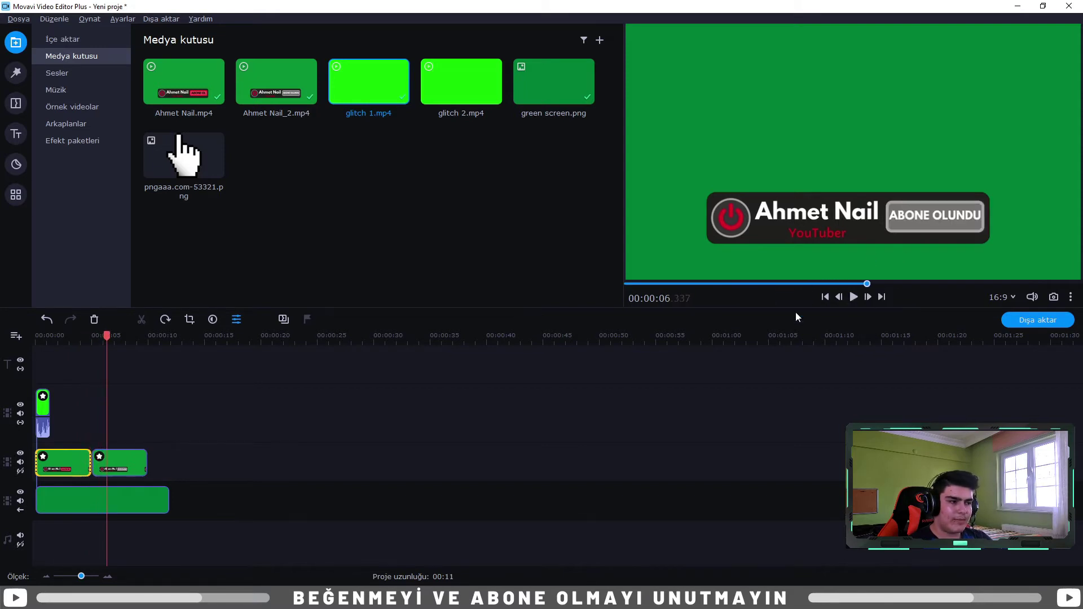
- Place the hand pointer image pngaaa.com-53321.png on the track above the banner clips, spanning the change from ABONE OL to ABONE OLUNDU
left_click_drag(106, 336, 60, 344)
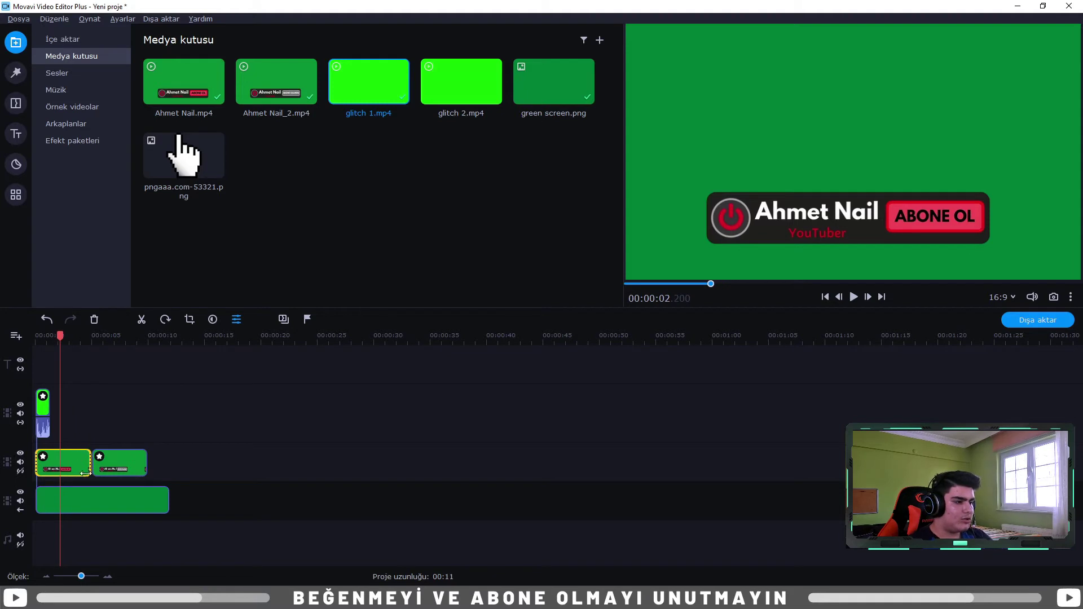
scroll(194, 492, "up", 3)
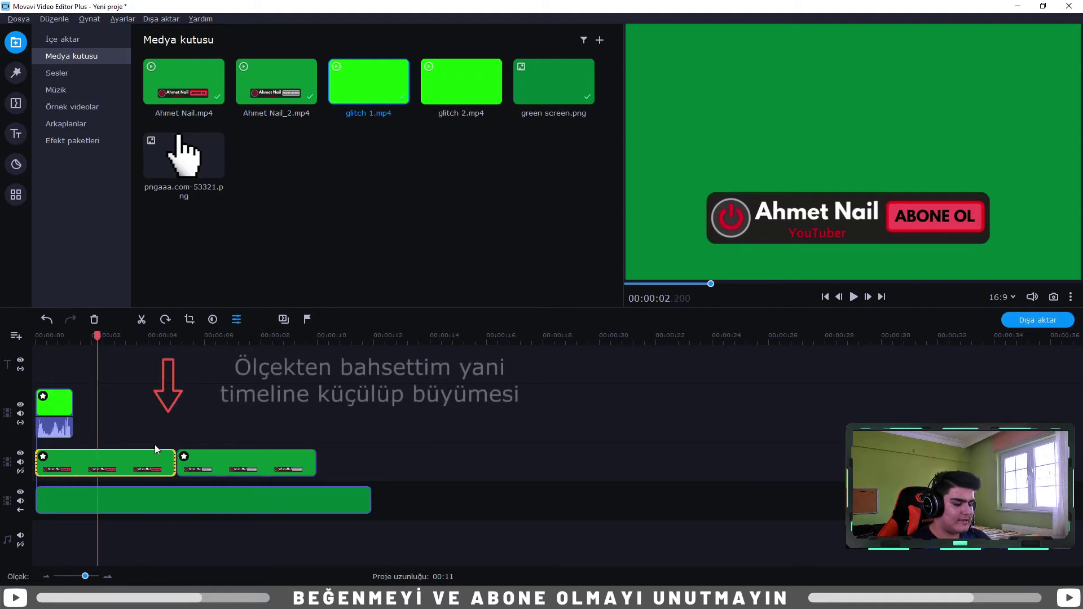
scroll(158, 450, "up", 3)
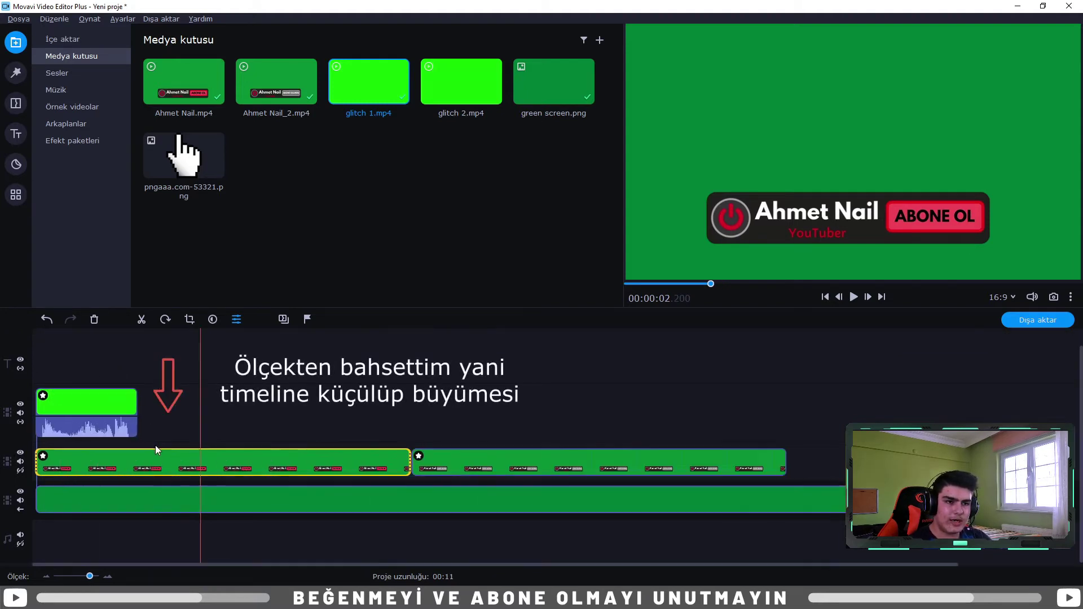
scroll(175, 504, "down", 3)
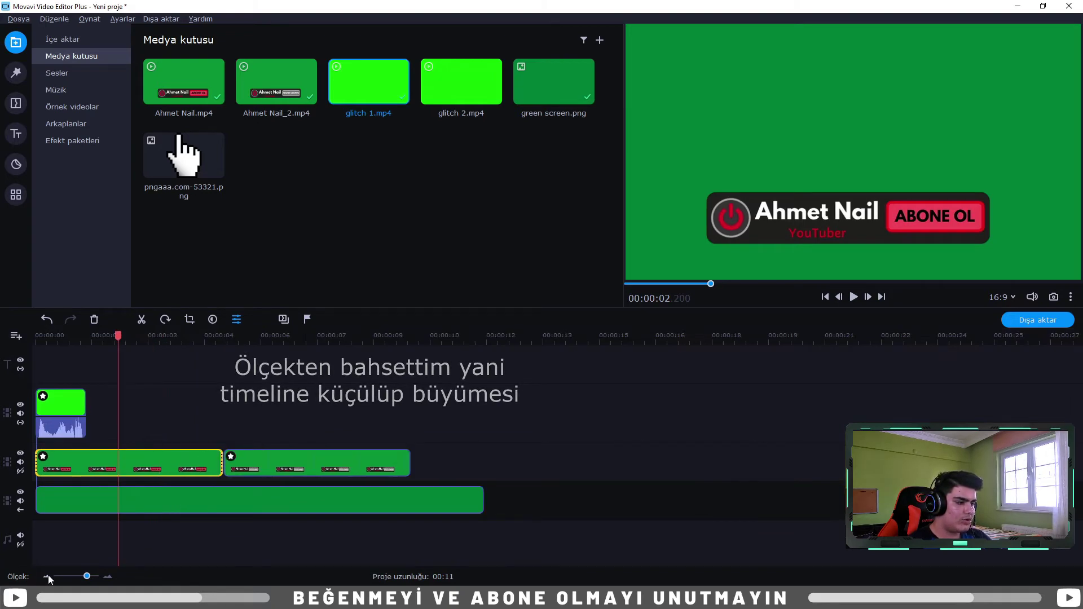
scroll(120, 482, "up", 1)
left_click_drag(184, 156, 161, 419)
mouse_move(150, 335)
left_mouse_down()
mouse_move(177, 335)
mouse_move(166, 335)
left_mouse_up()
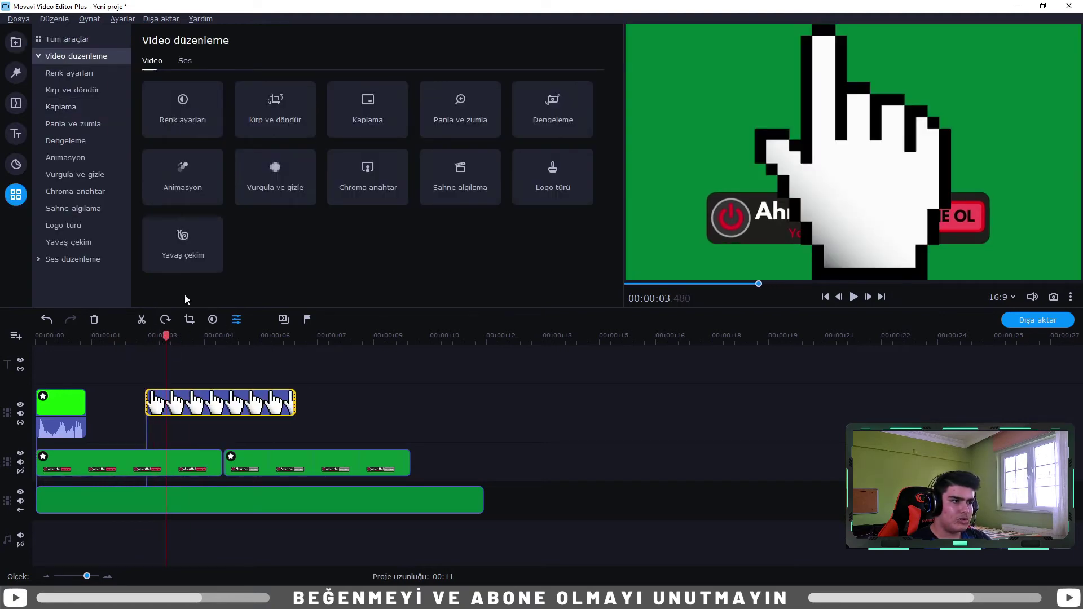
- Shrink the hand image with the Kaplama overlay, position it on the ABONE OL button, and play the result
left_click(372, 116)
left_click_drag(1076, 26, 964, 225)
left_click(856, 297)
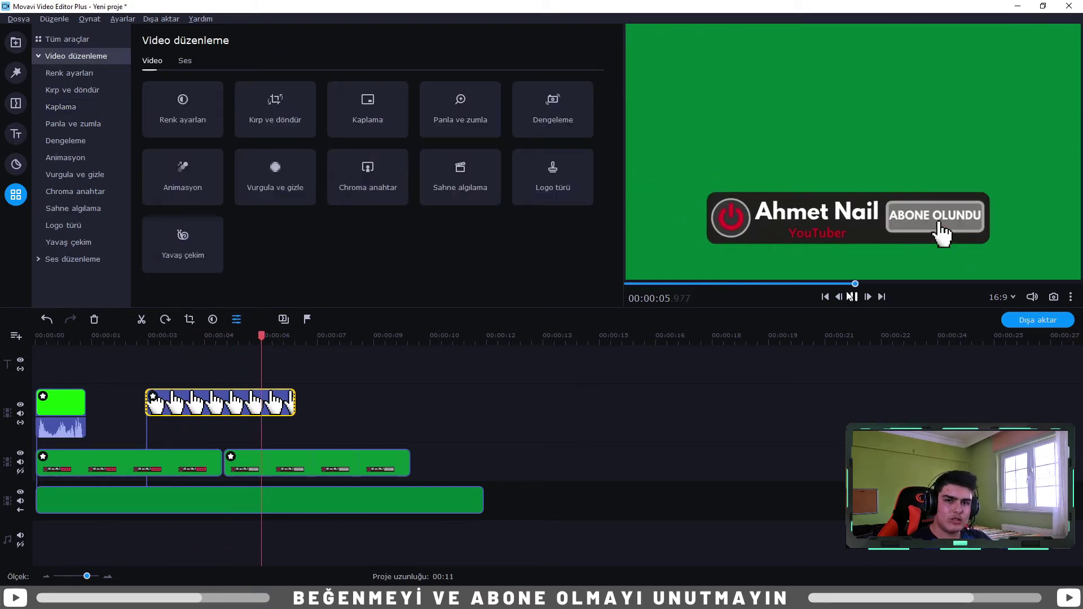
left_click(852, 297)
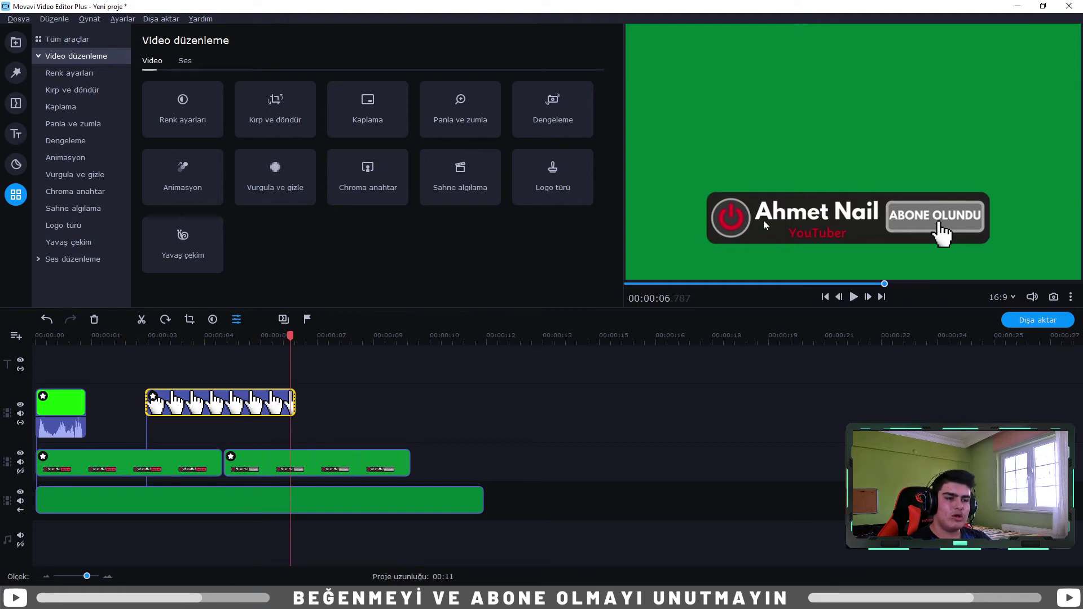
- Add the short subscribe sound to an audio track and align it just after the start of the ABONE OLUNDU clip
left_click(14, 43)
left_click(306, 166)
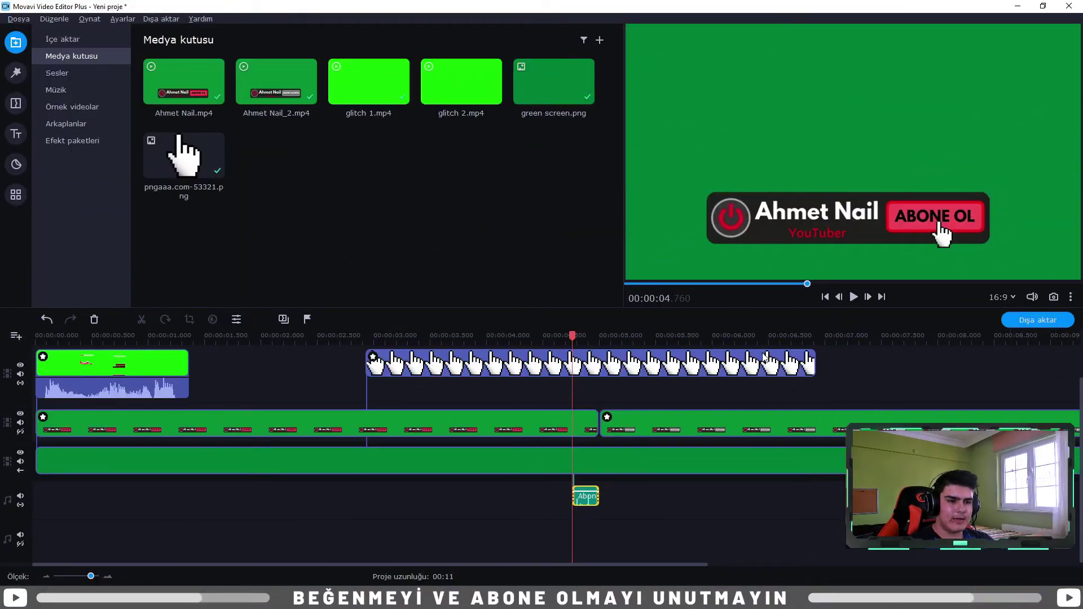
left_click(854, 297)
left_click_drag(586, 500, 627, 500)
key("ctrl+minus")
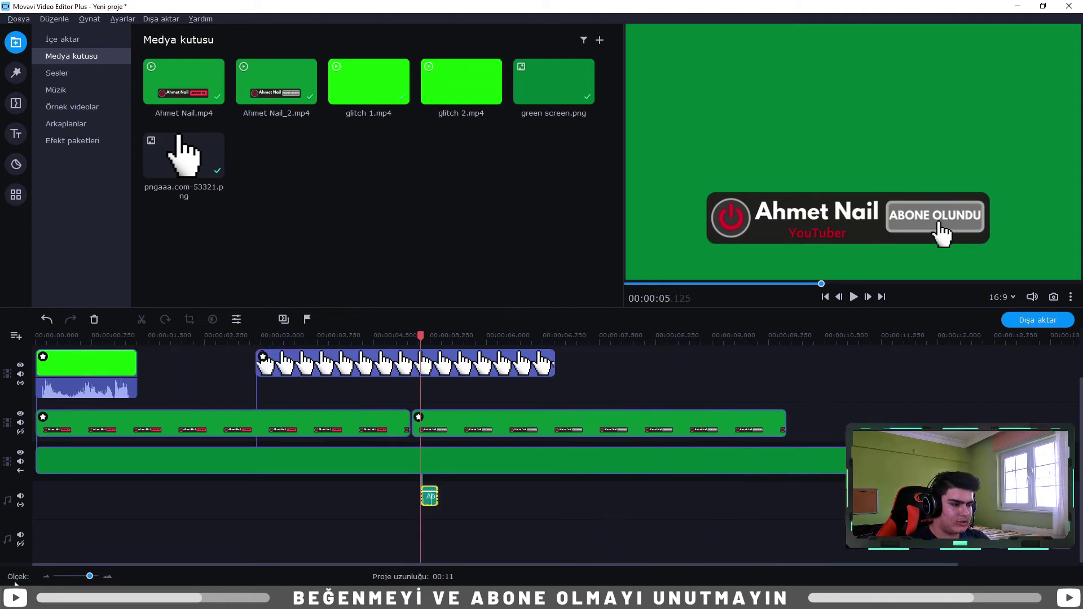
key("ctrl+minus")
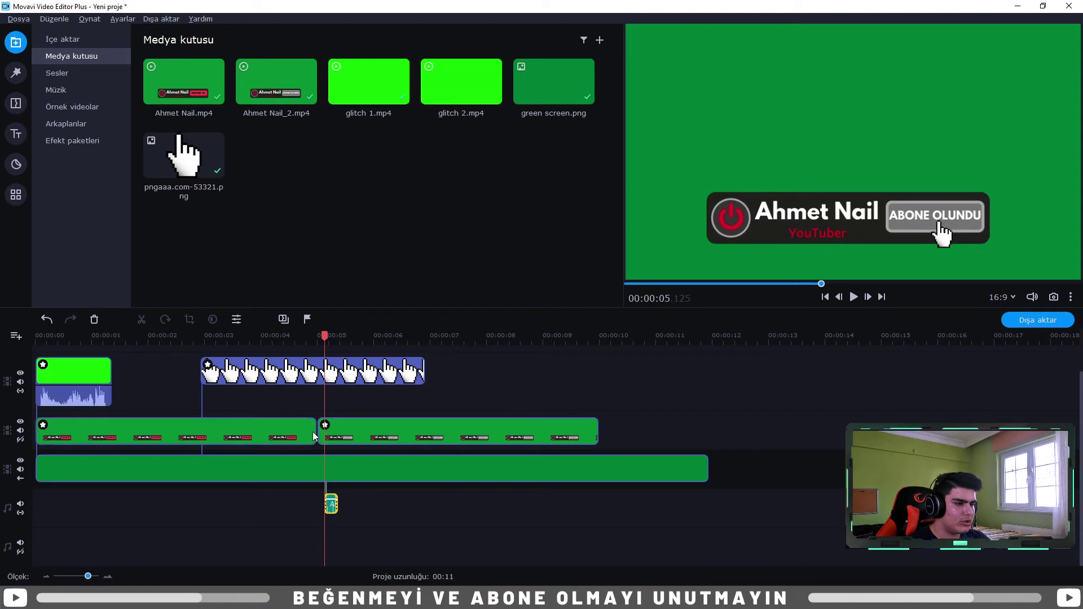
- Move the hand clip to start at 00:00:02.585, apply the Kaydır ↑ animation to it, and play it
left_click_drag(319, 381, 262, 374)
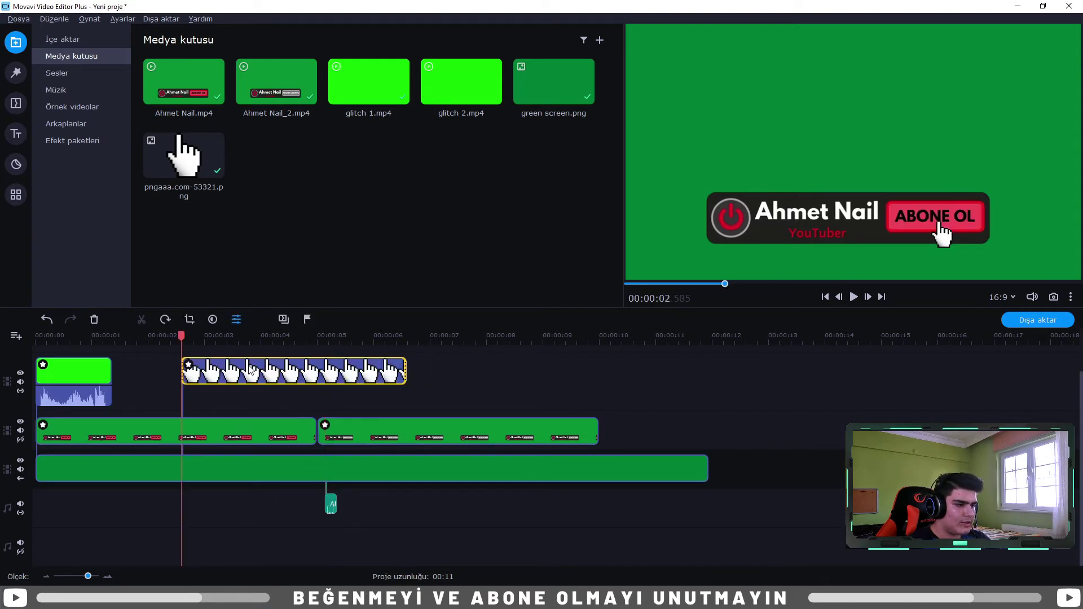
left_click(15, 197)
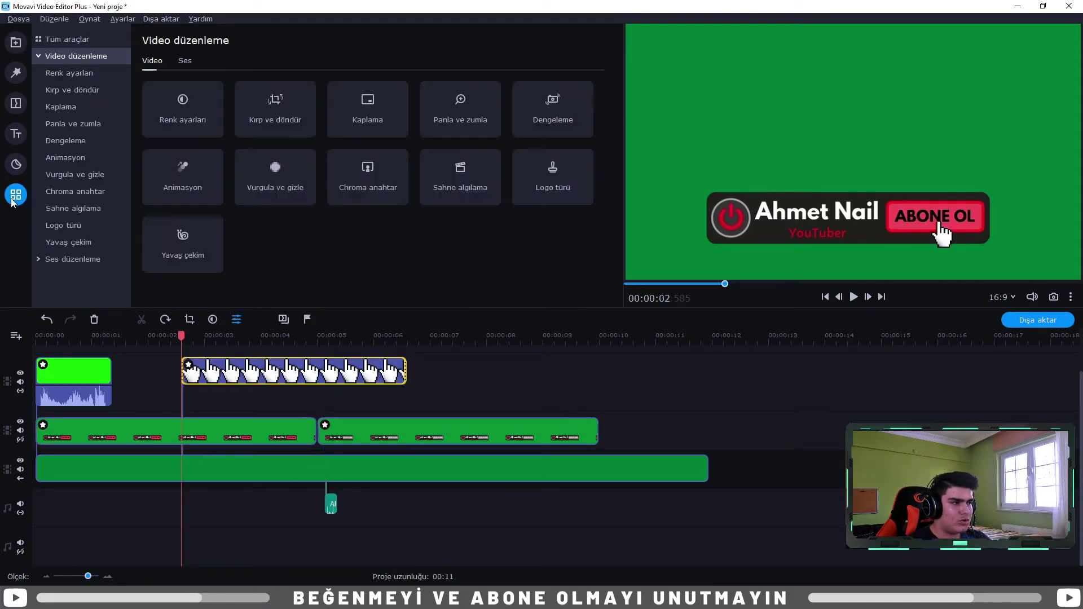
left_click(161, 181)
scroll(367, 255, "down", 2)
scroll(377, 178, "up", 2)
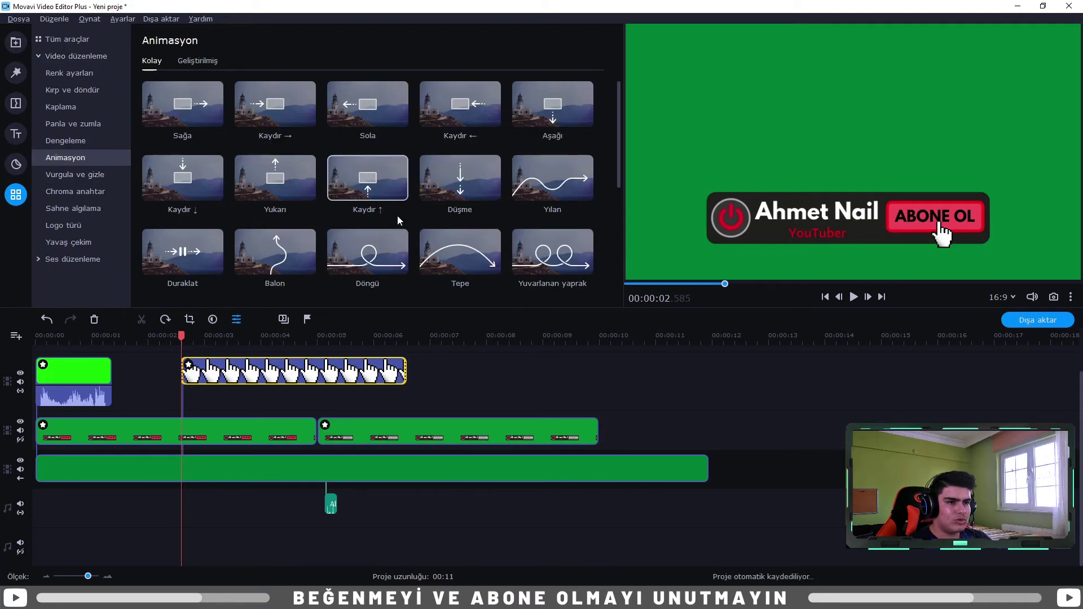
left_click_drag(386, 203, 175, 337)
left_click(853, 298)
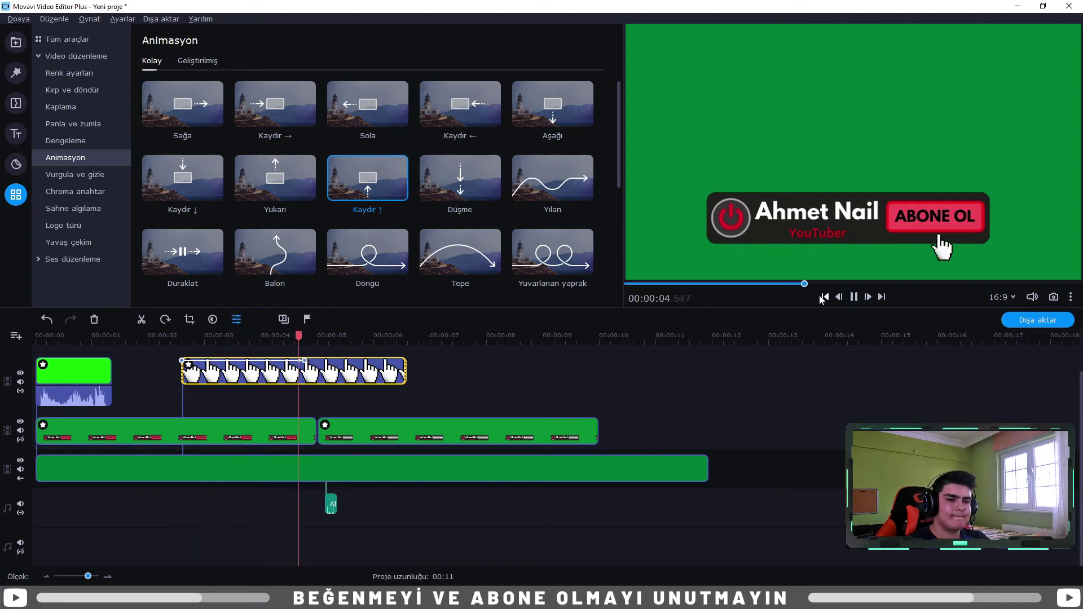
left_click(855, 301)
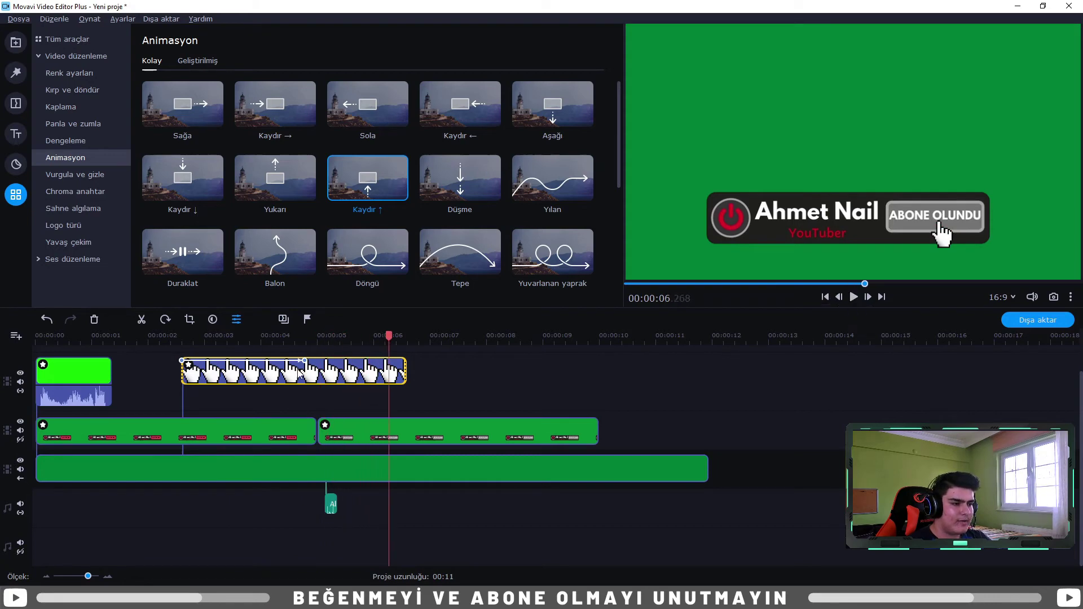
- Shift the hand clip slightly right on the timeline, to start about 3 seconds in, and play that section
left_click_drag(327, 374, 356, 375)
left_click_drag(205, 339, 184, 336)
left_click(856, 299)
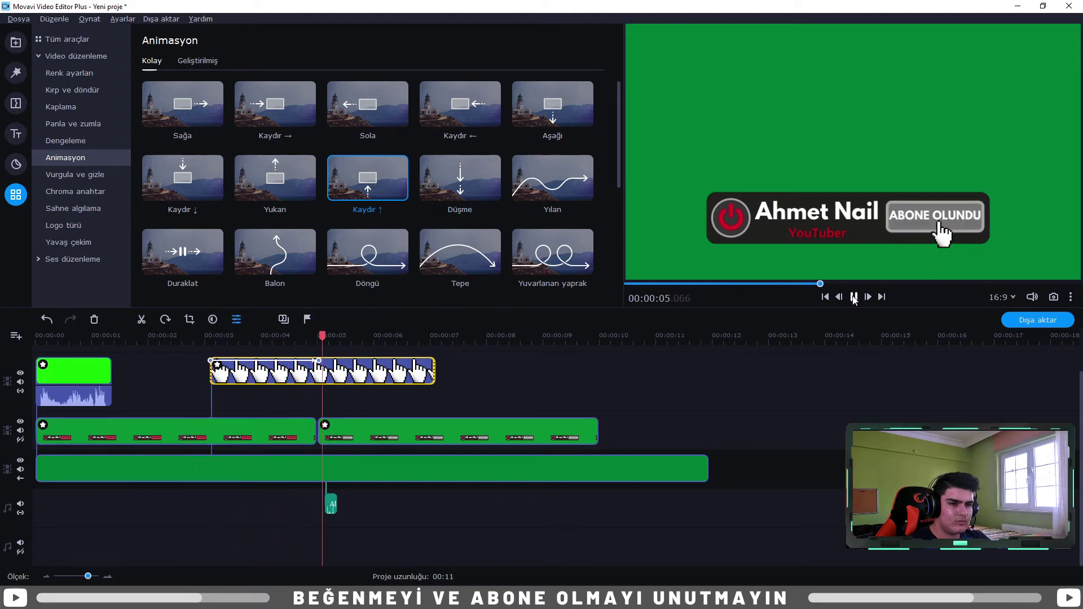
left_click(855, 300)
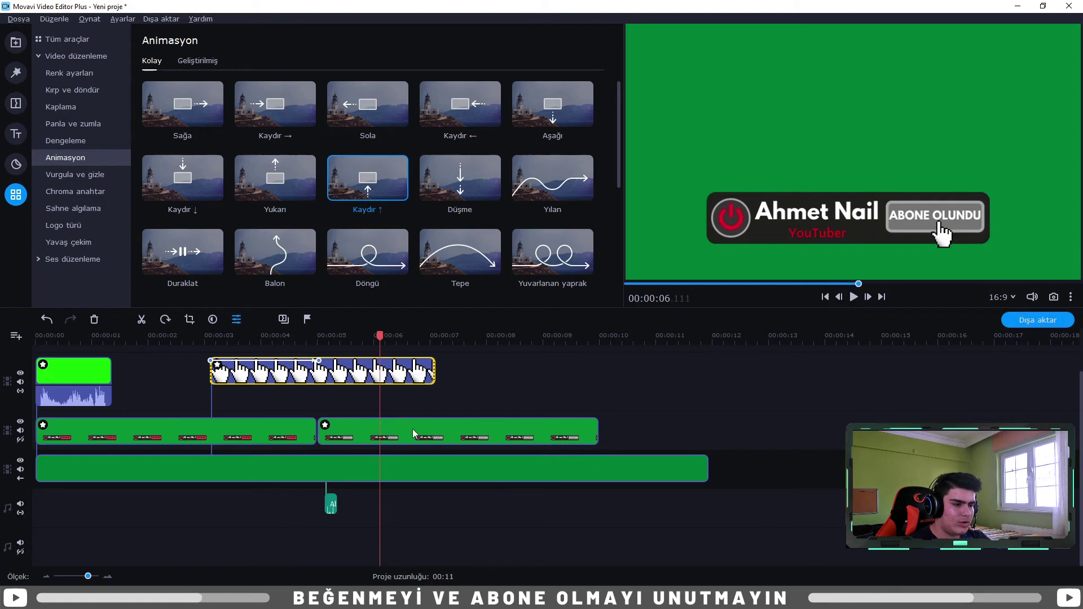
- Shorten the ABONE OL clip to end at 00:00:03.760, trim the start of the ABONE OLUNDU clip and butt it against the cut
left_click(303, 438)
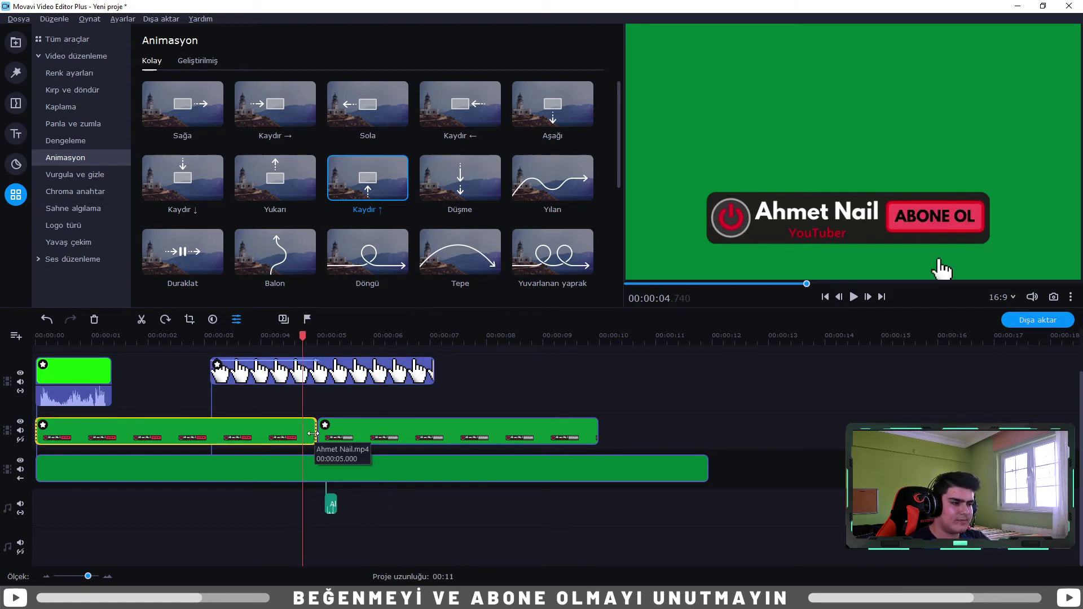
left_click_drag(314, 432, 247, 433)
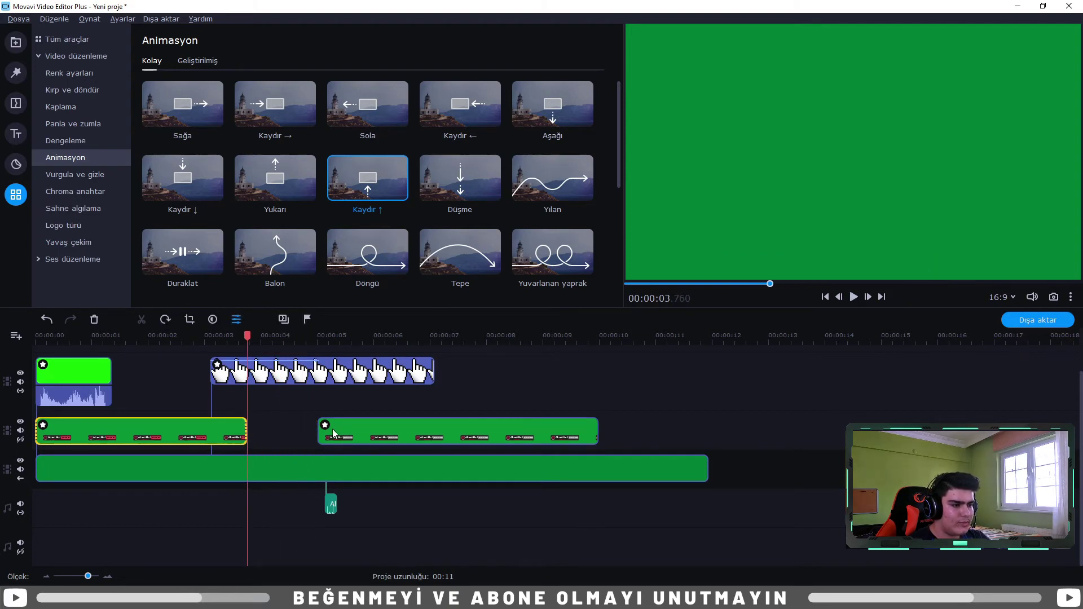
left_click_drag(320, 437, 346, 437)
left_click_drag(428, 441, 350, 440)
- Align the subscribe sound with the new cut at 00:00:03.760 and play across the change
left_click_drag(331, 512, 255, 505)
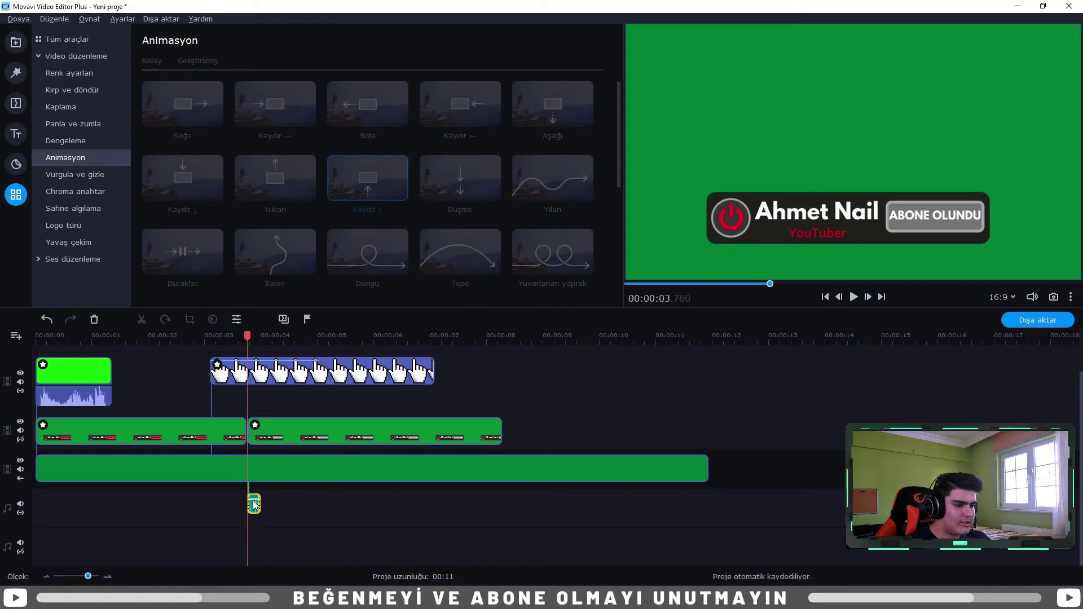
scroll(277, 512, "up", 3, "ctrl")
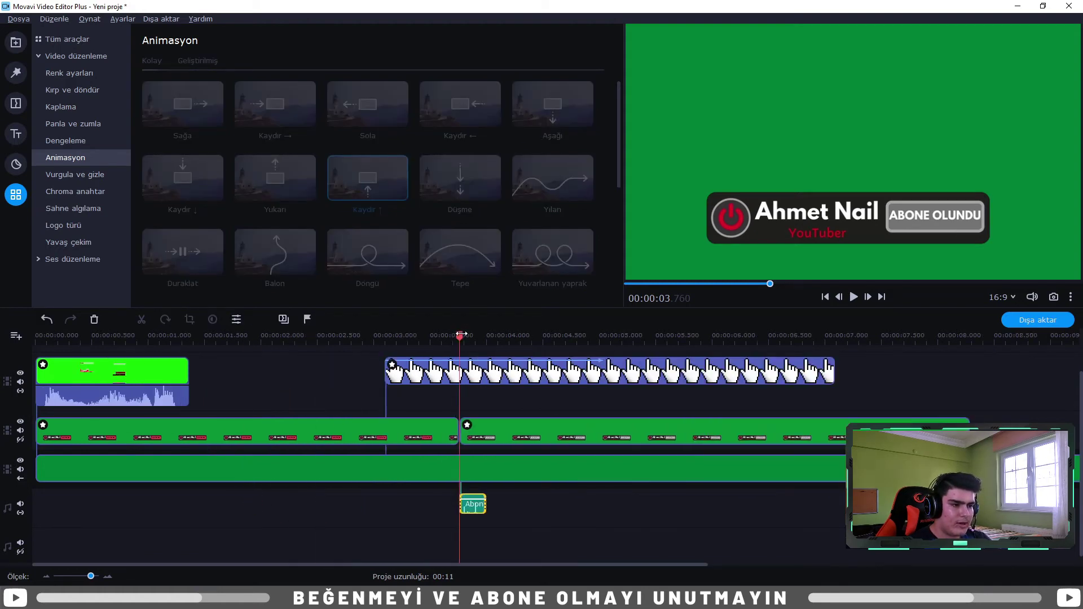
left_click_drag(462, 335, 390, 335)
left_click_drag(469, 507, 469, 503)
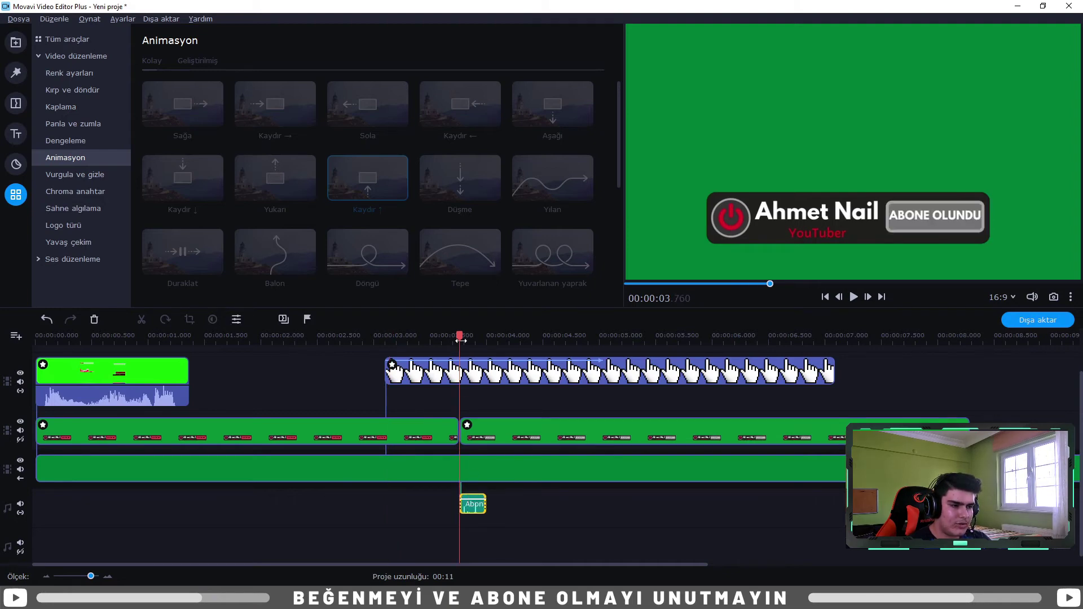
left_click(855, 298)
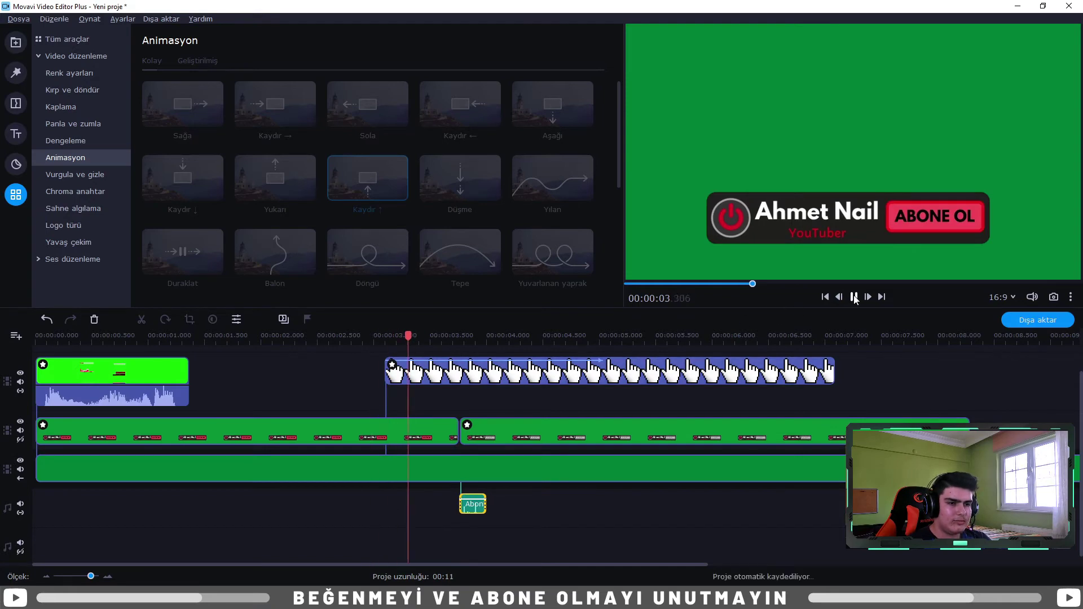
left_click(855, 297)
- Move the hand clip to start at 00:00:01.445, shift its animation's end keyframe slightly later, and play from the start
left_click_drag(627, 372, 441, 378)
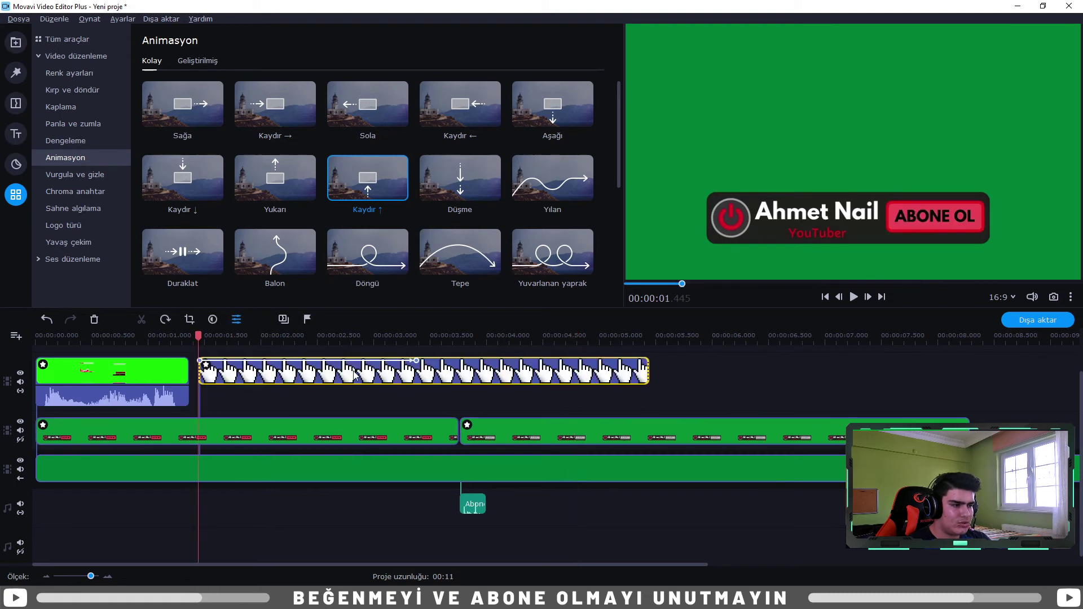
left_click(416, 361)
left_click_drag(414, 360, 435, 360)
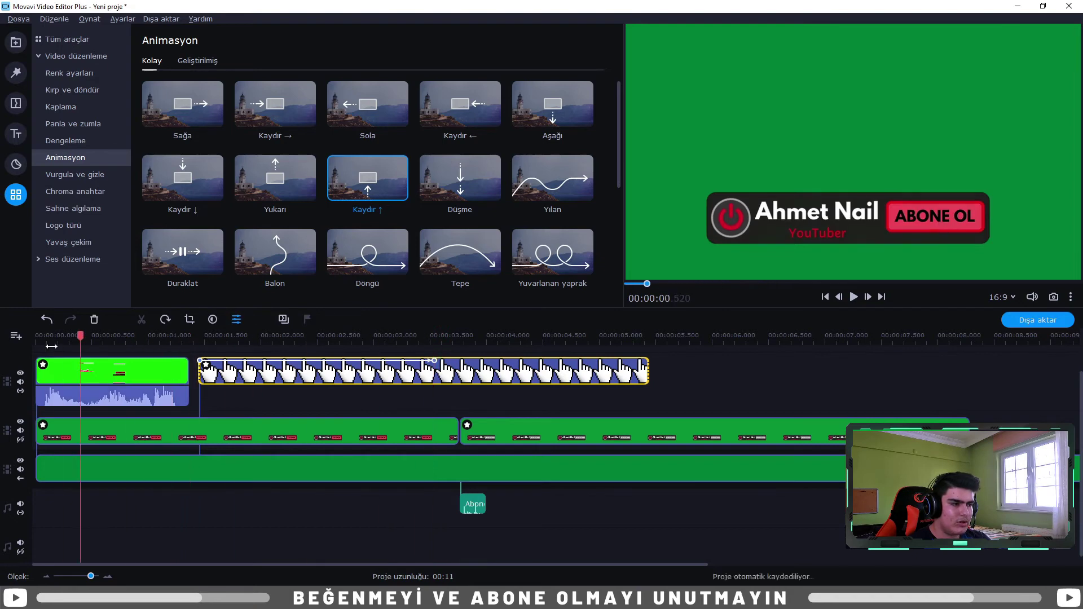
key("Home")
left_click(852, 297)
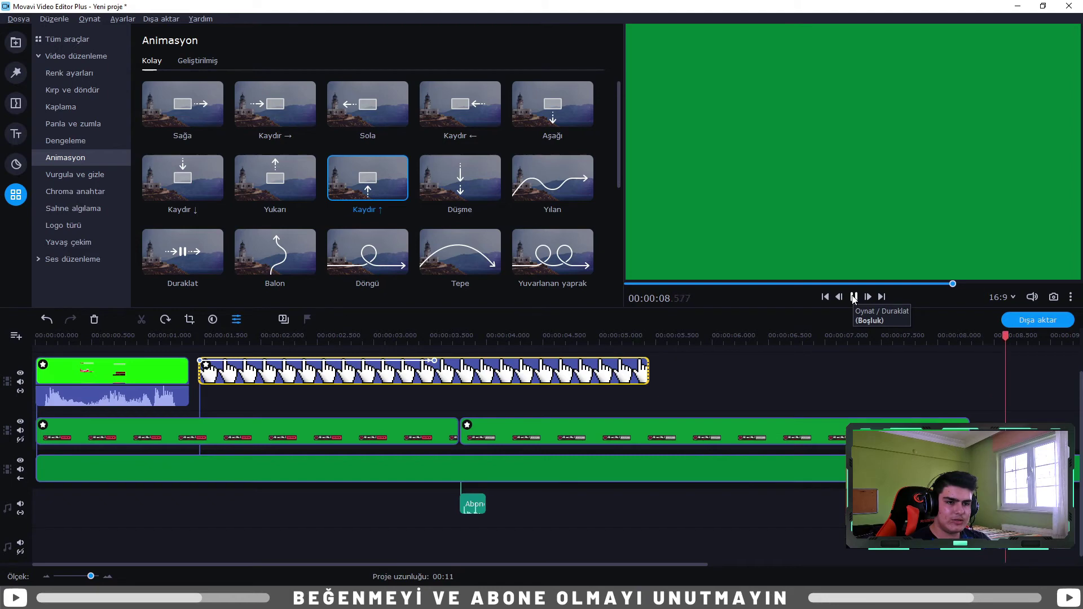
- Place glitch 2.mp4 on the hand clip's track, starting at 00:00:06.855 over the end of the ABONE OLUNDU clip
left_click_drag(988, 338, 523, 341)
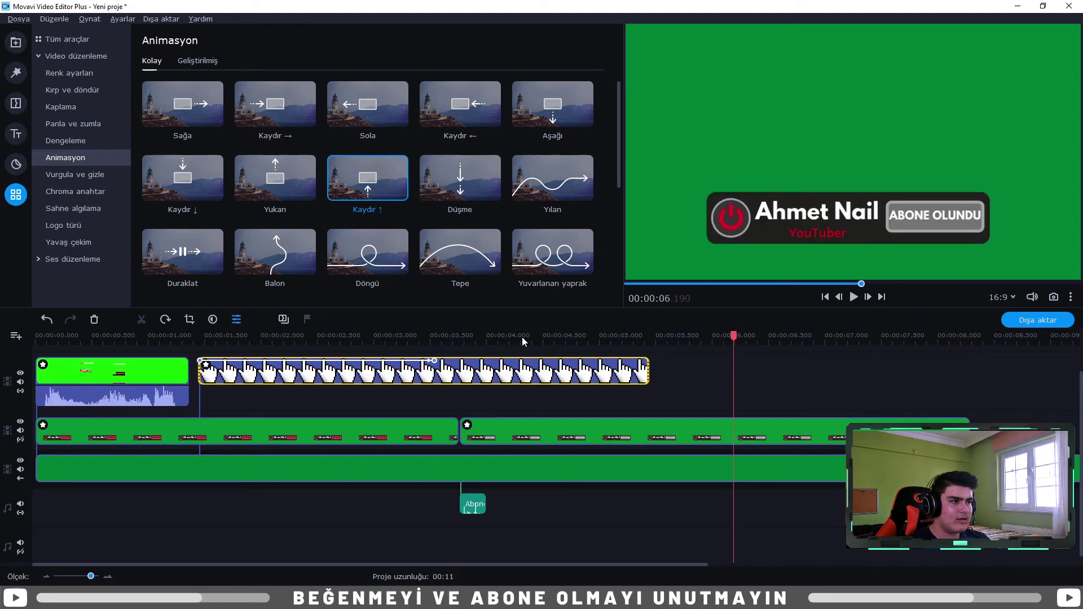
left_click(16, 43)
left_click_drag(473, 101, 897, 398)
left_click_drag(1027, 381, 929, 380)
left_click(945, 383)
scroll(760, 382, "right", 2)
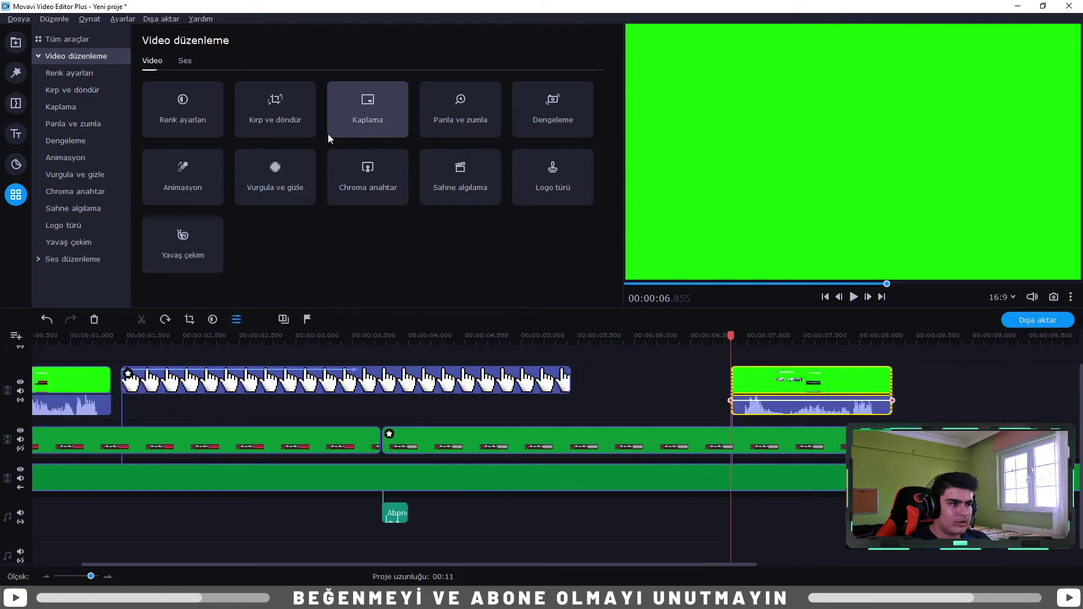
- Key out the bright green background of the glitch 2 clip with Chroma anahtar and play the effect
left_click(348, 181)
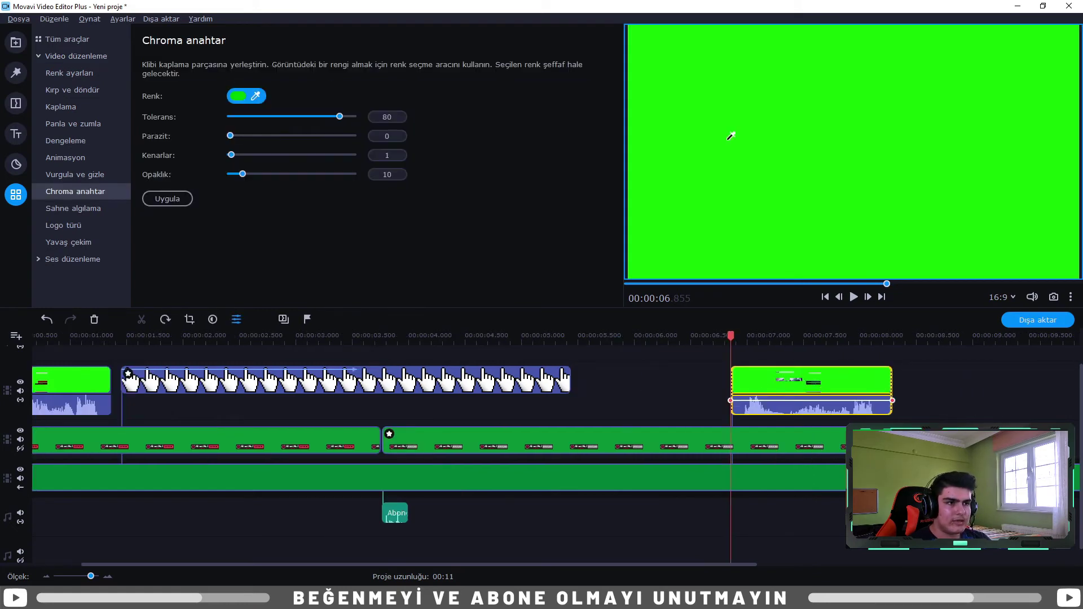
left_click(779, 145)
left_click(13, 46)
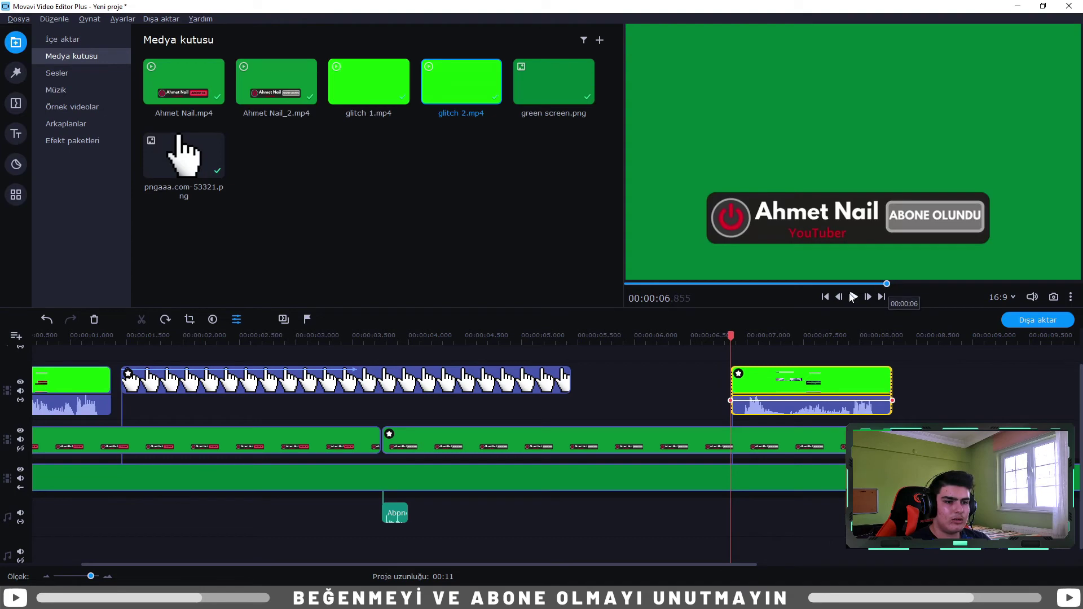
left_click(853, 297)
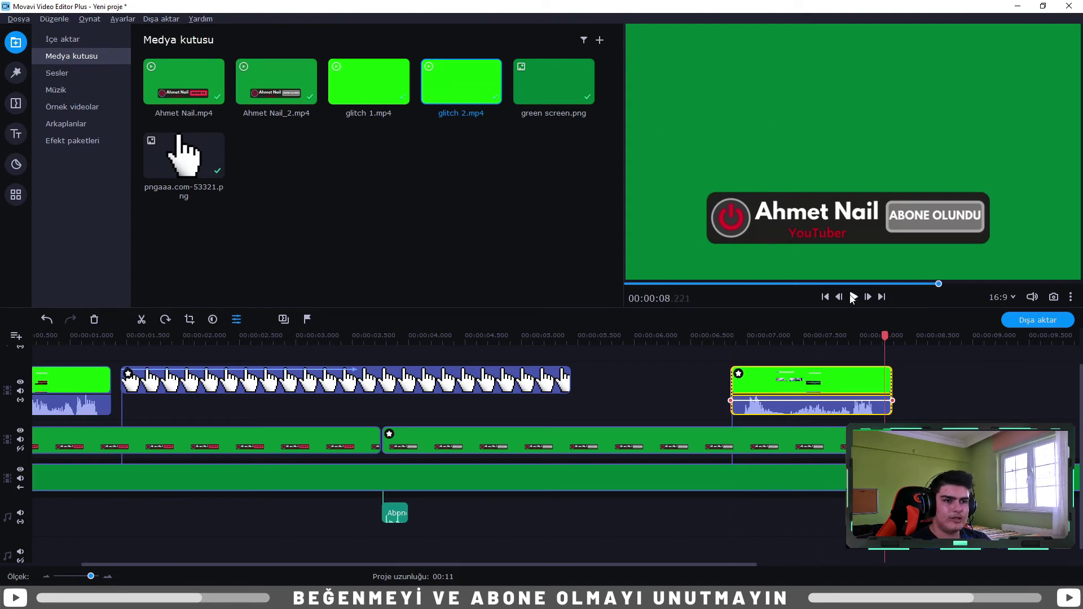
- Shrink and position the glitch 2 clip as a picture-in-picture overlay so it just covers the subscribe banner, and play the effect
left_click_drag(769, 339, 745, 349)
left_click(15, 195)
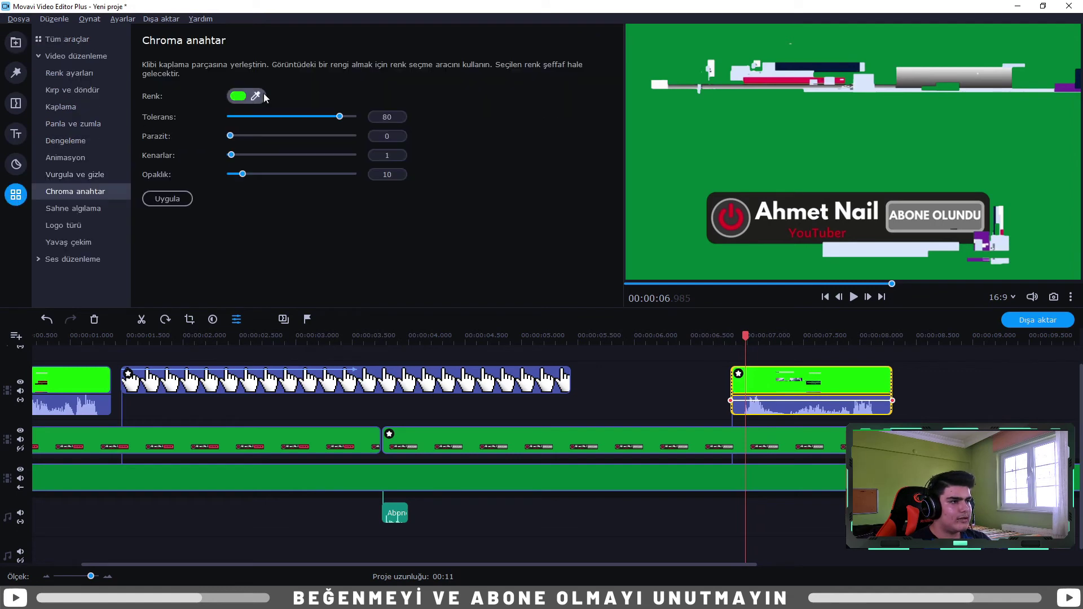
left_click(15, 42)
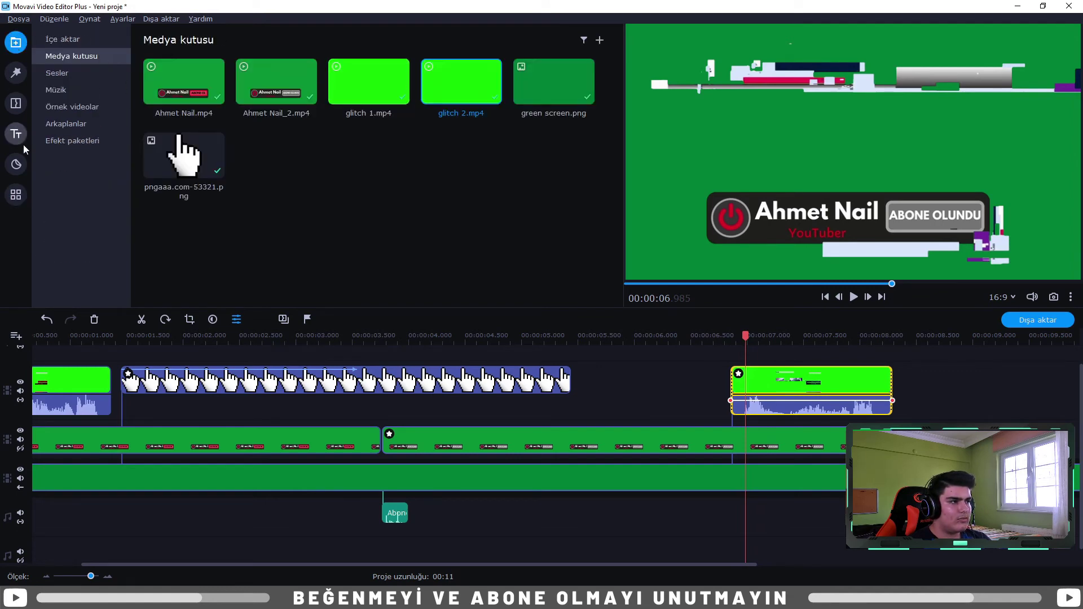
left_click(16, 195)
left_click(63, 39)
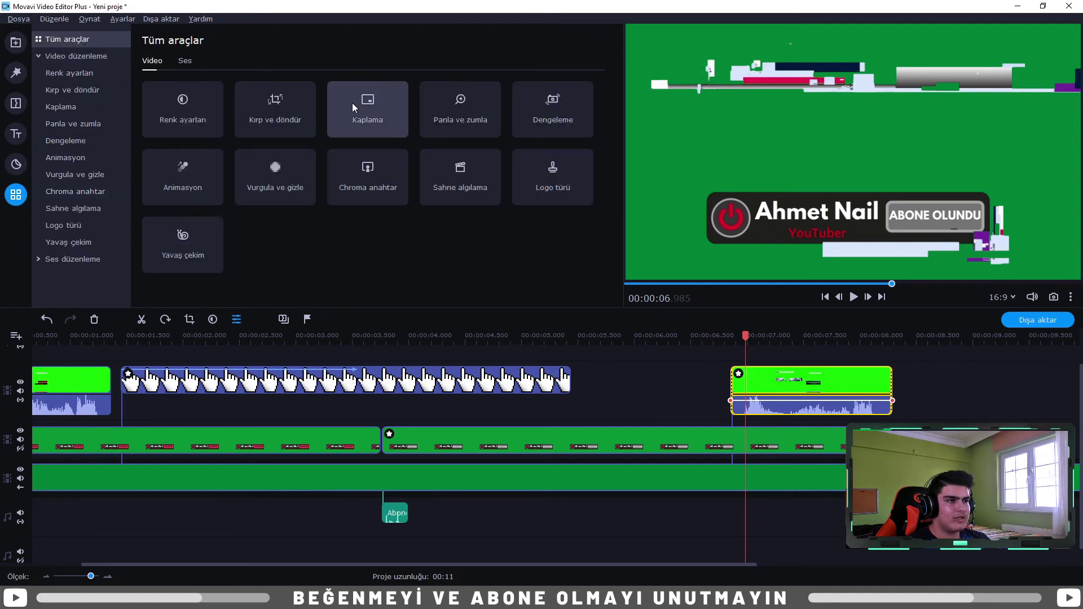
left_click(376, 113)
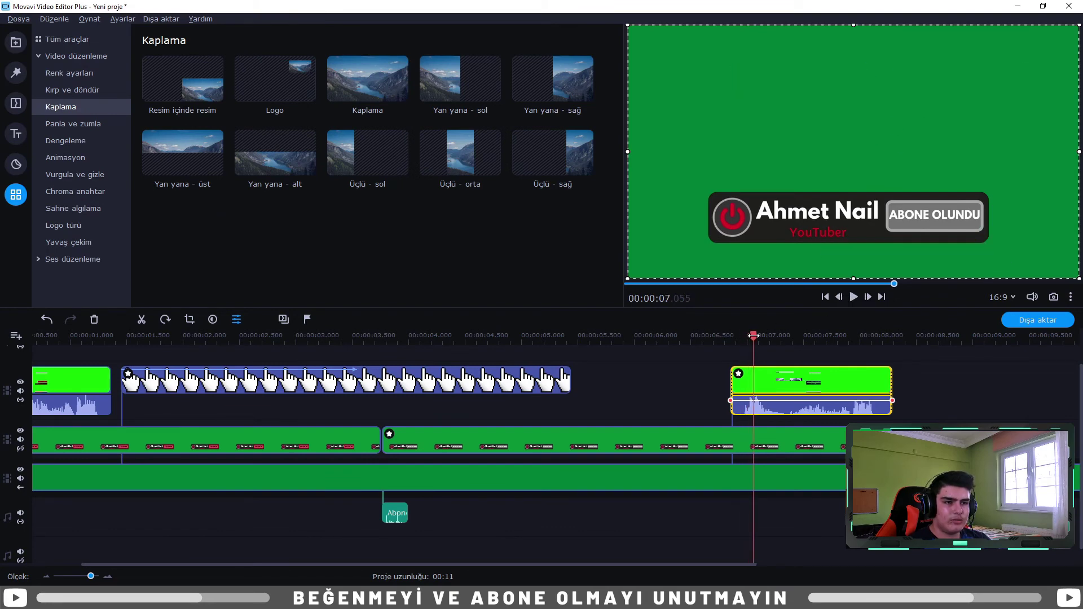
left_click_drag(754, 335, 757, 336)
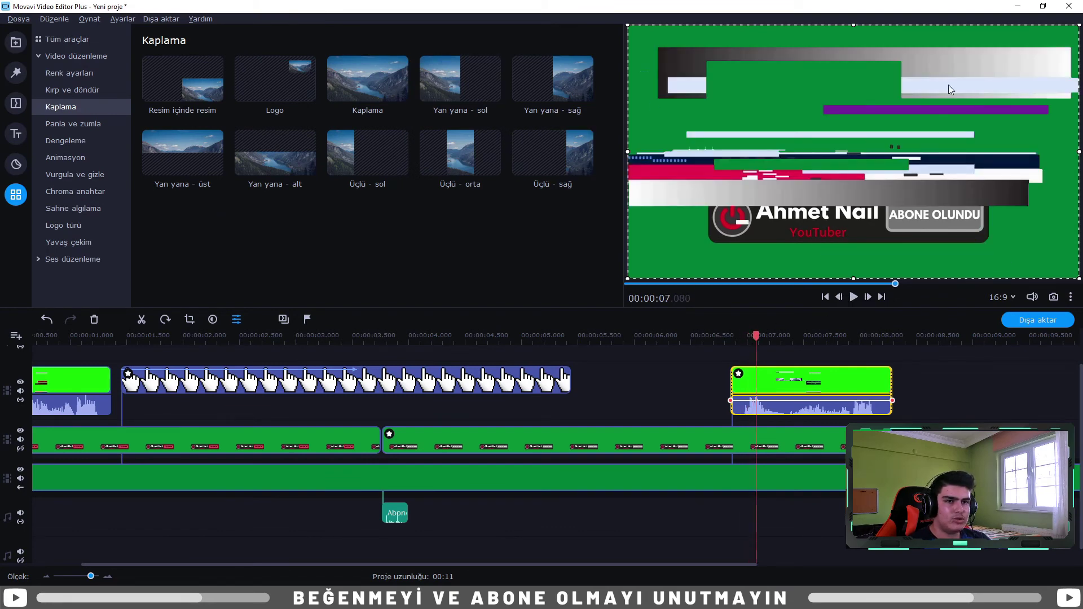
left_click_drag(1078, 22, 891, 182)
left_click_drag(891, 222, 991, 224)
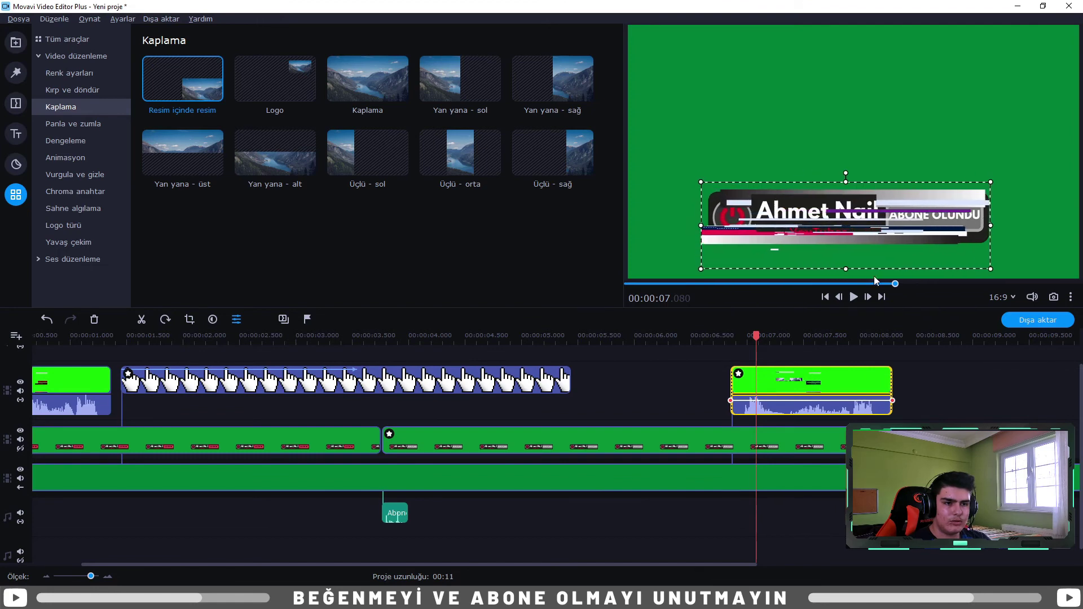
left_click_drag(854, 227, 855, 223)
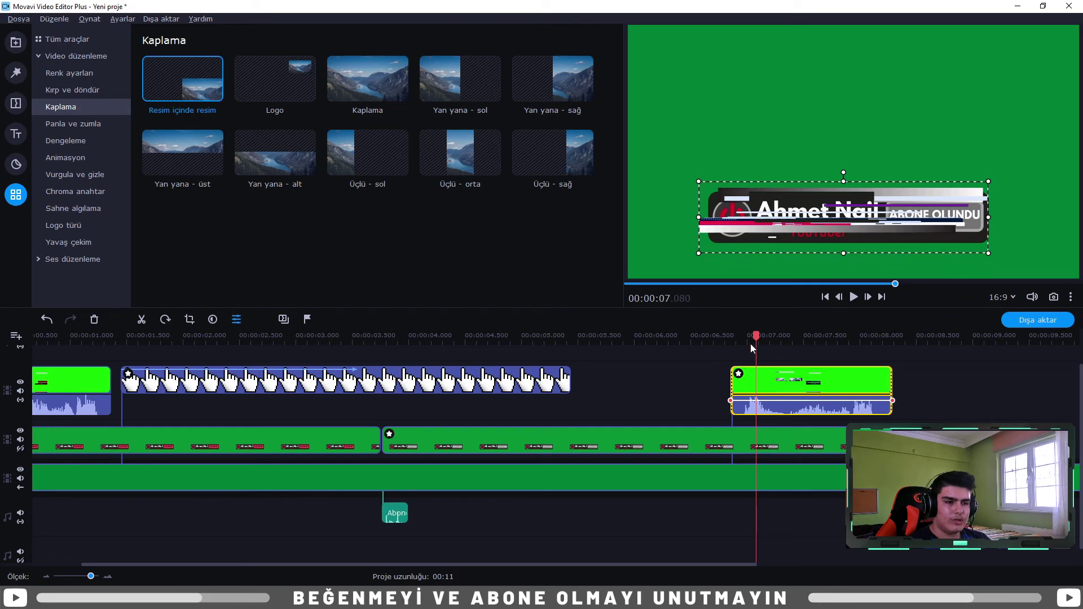
left_click(854, 298)
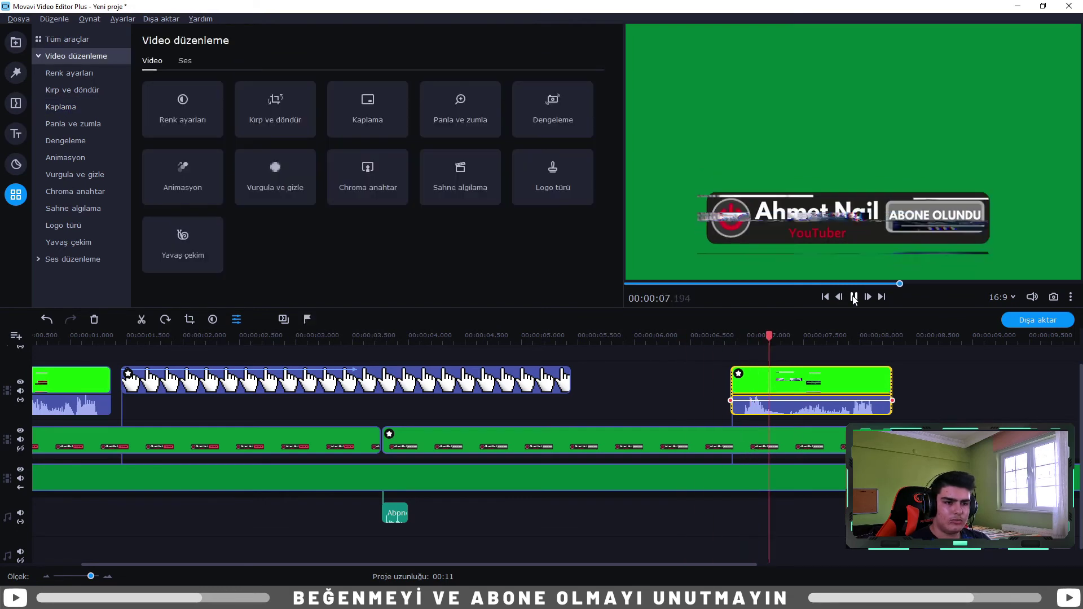
left_click(854, 297)
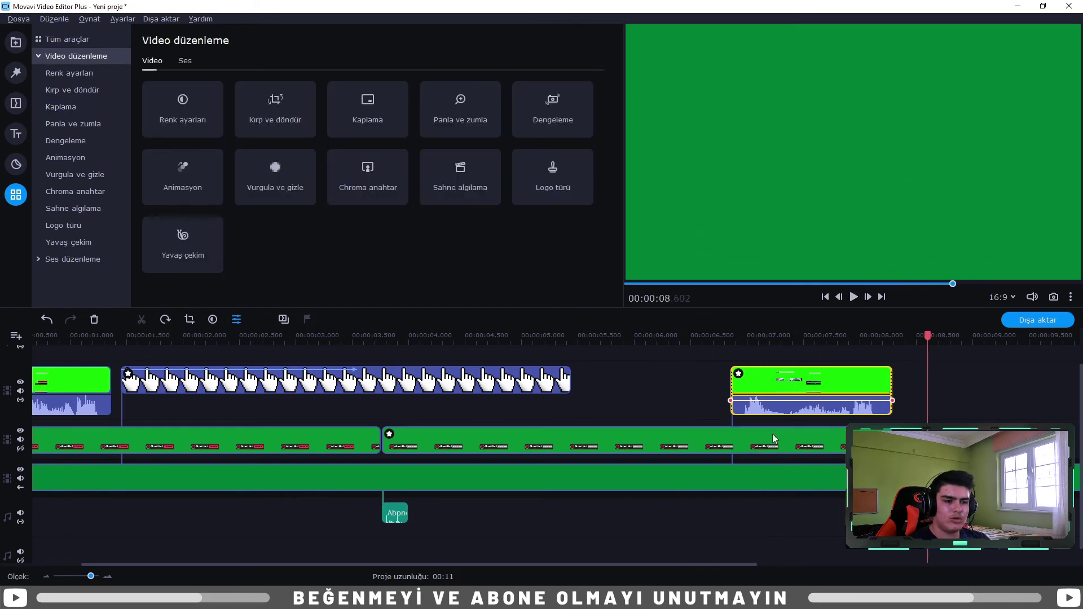
- Set the ABONE OLUNDU banner clip's fade-out (Kararma) to 1,00 second and play the ending
left_click(527, 450)
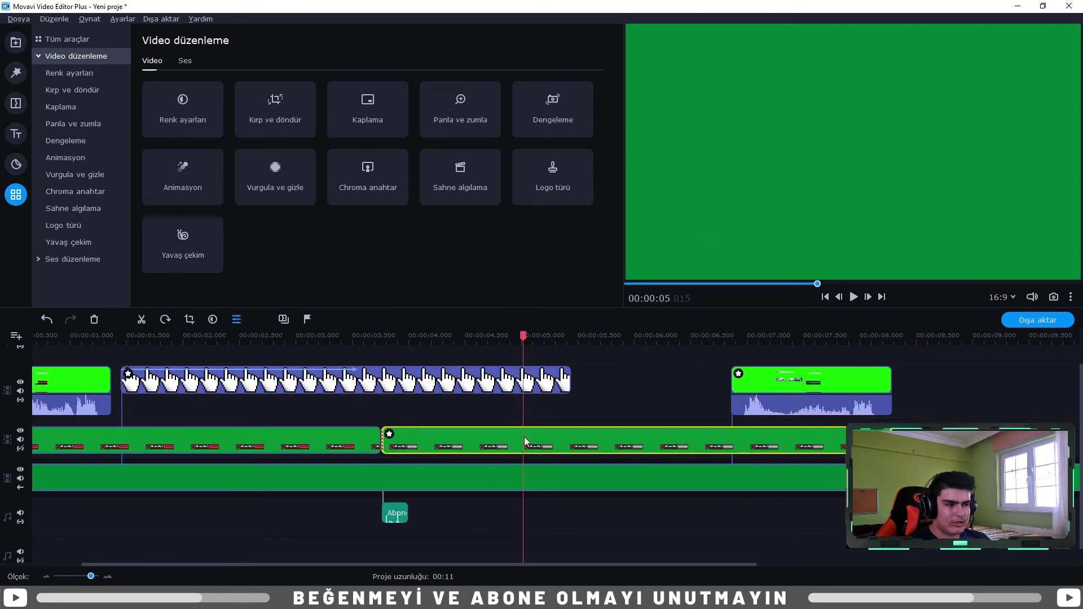
left_click(236, 321)
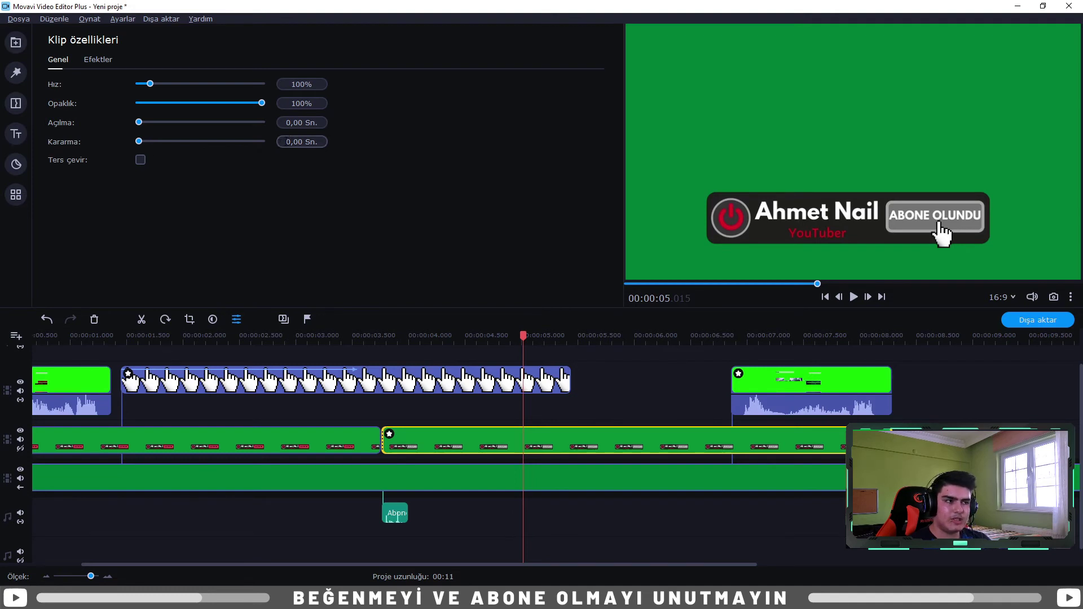
type("1")
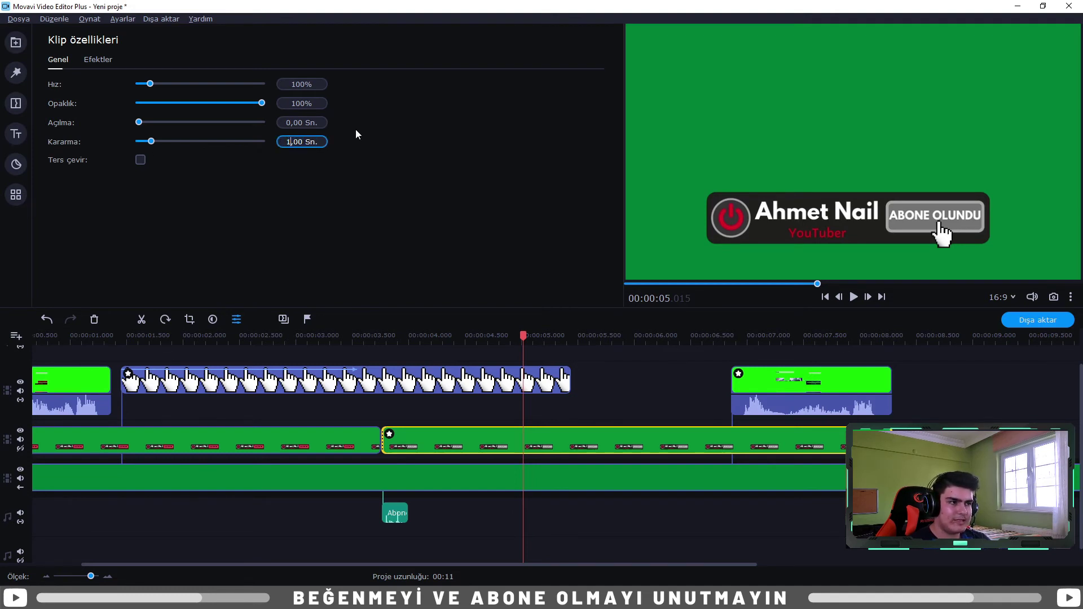
left_click(855, 298)
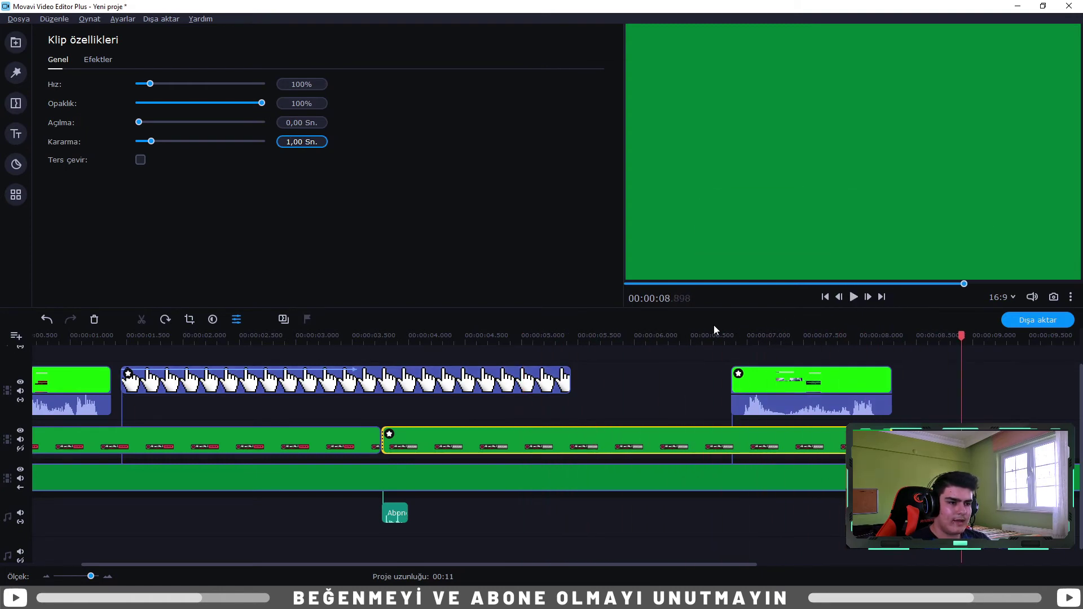
left_click(741, 283)
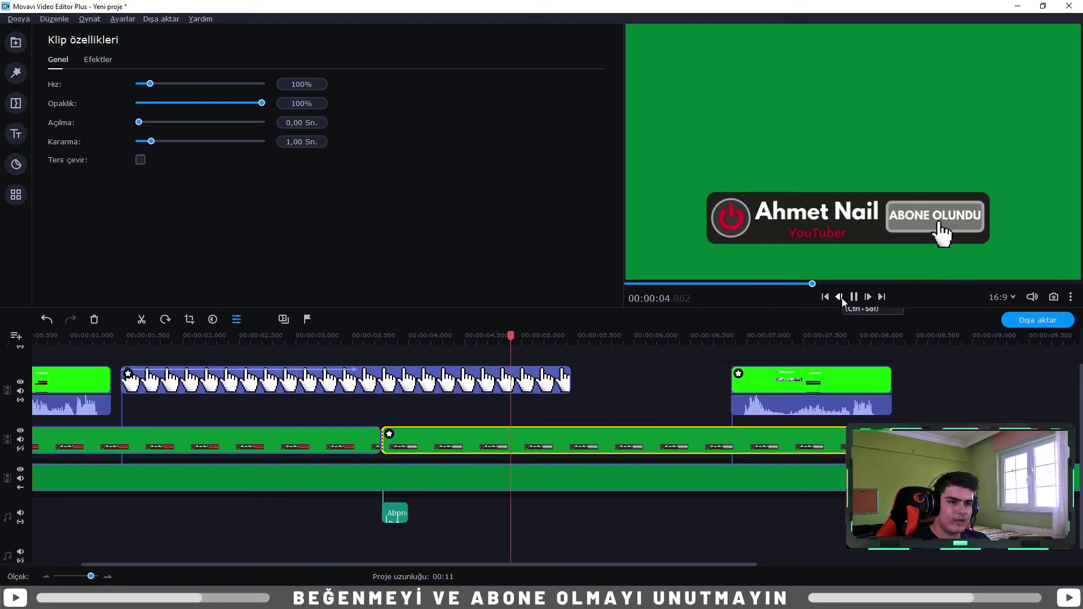
- Extend the hand clip to a duration of 00:00:04.515 and set its fade-out (Kararma) to 1,50 seconds
left_click(541, 342)
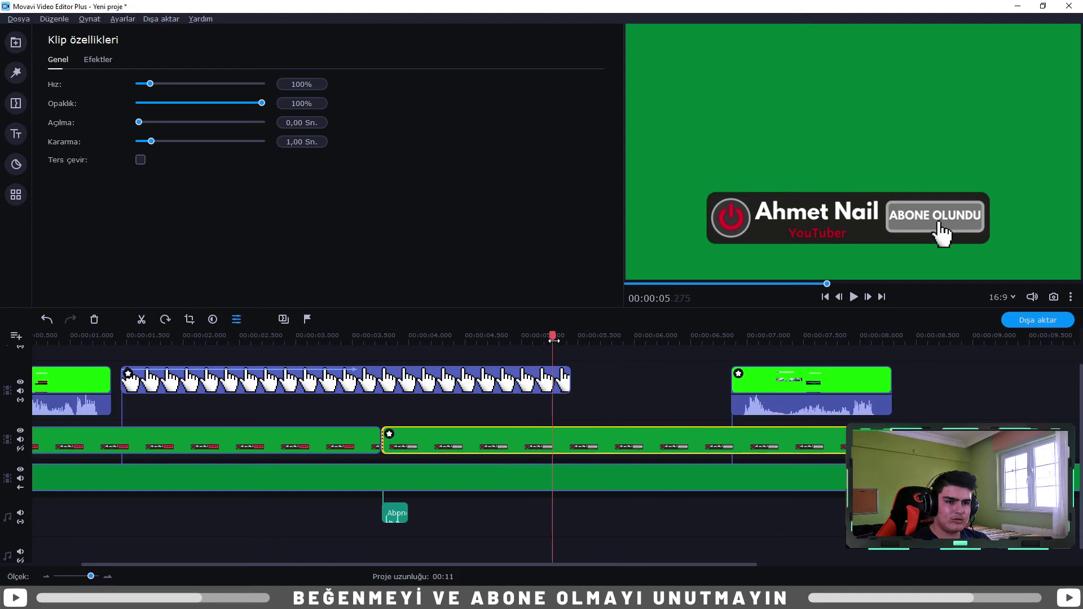
left_click(548, 385)
left_click_drag(566, 383, 576, 350)
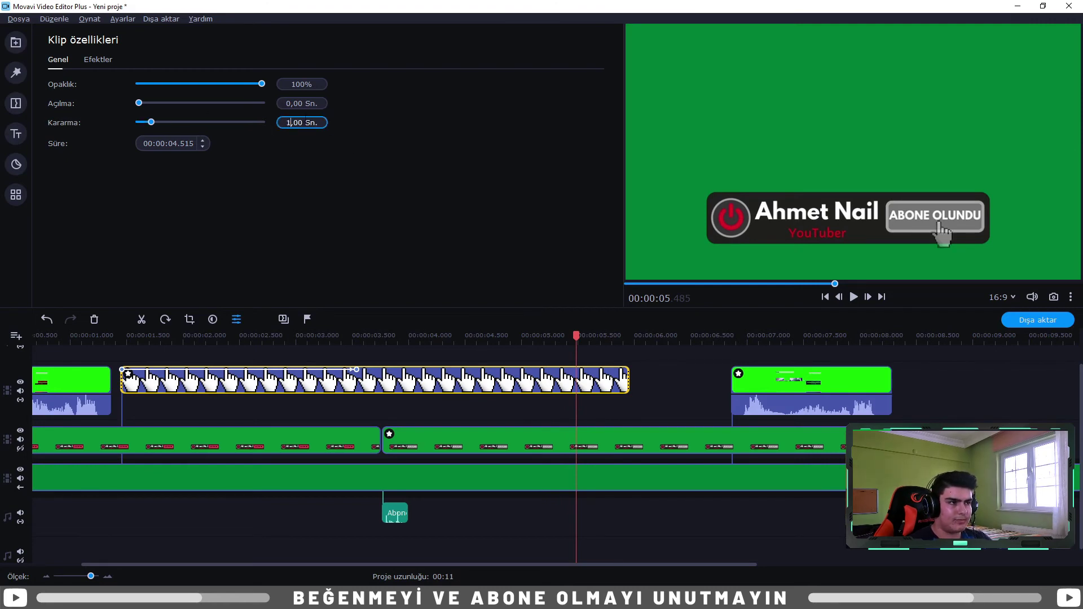
type("5")
- Play the whole banner animation from the start to check the fades, hand movement and both glitch effects
left_click(97, 335)
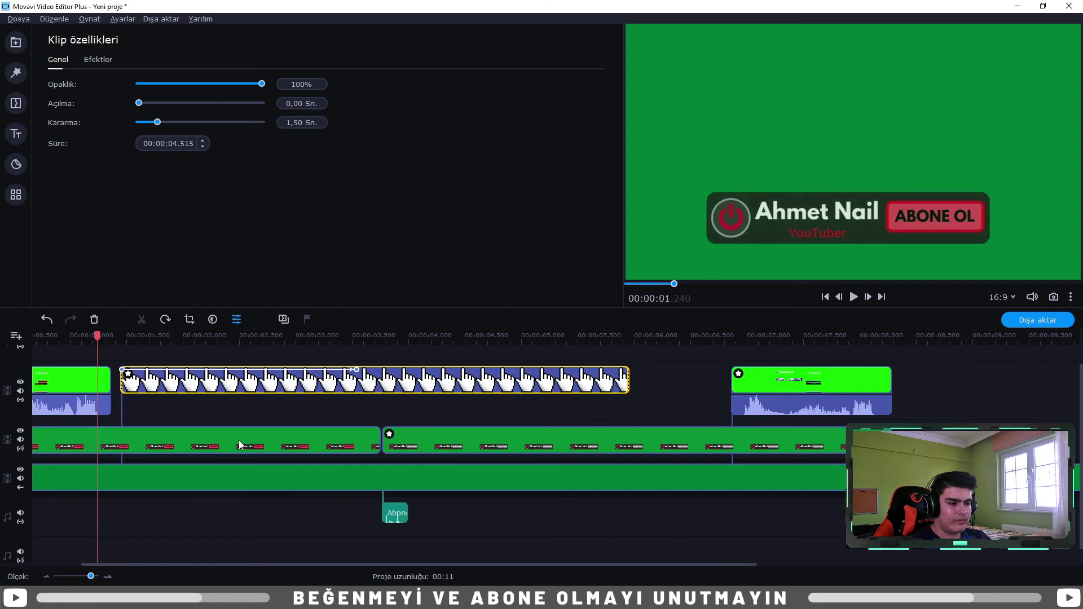
scroll(239, 440, "down", 3)
key("Home")
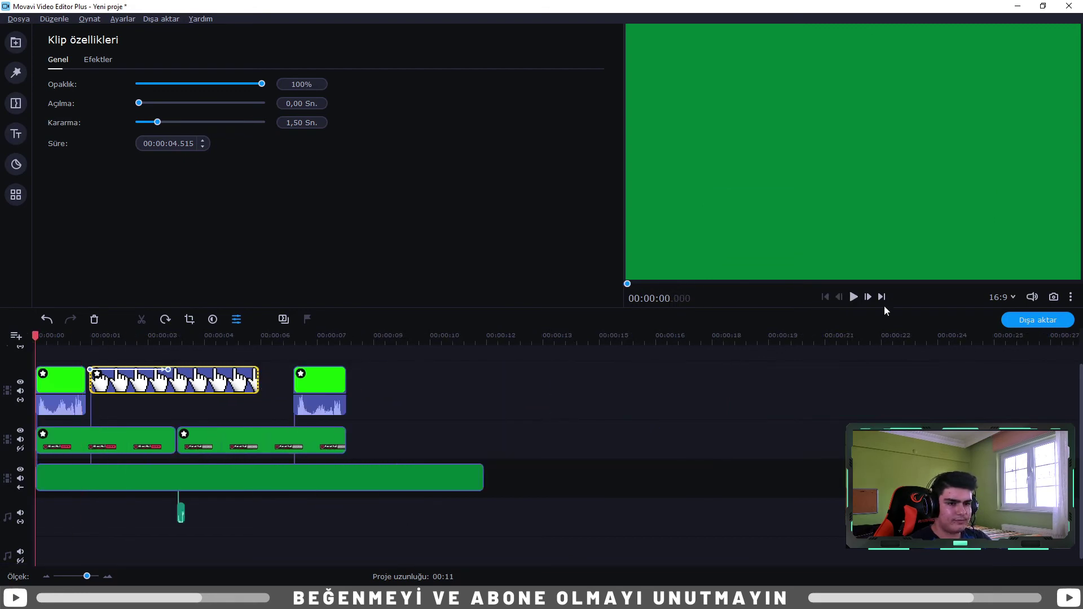
left_click(856, 297)
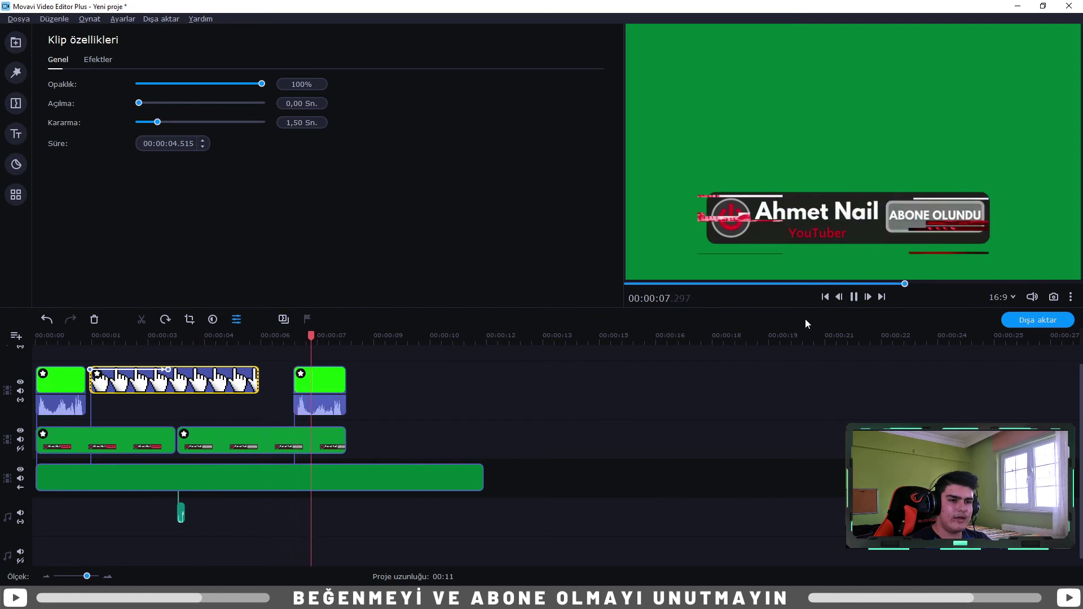
left_click(857, 294)
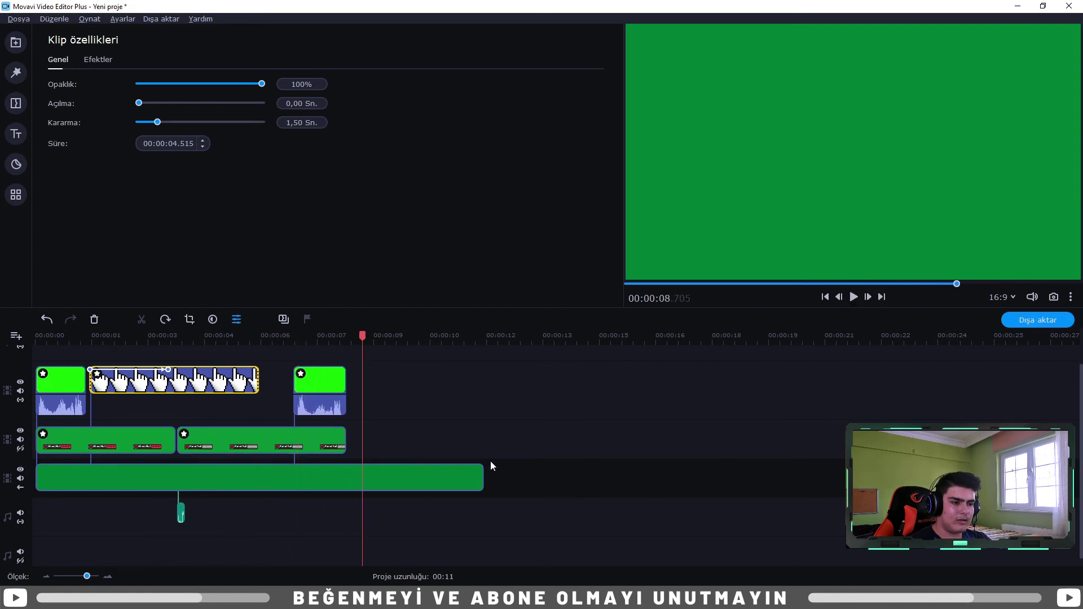
- Trim the green screen background clip to a duration of 00:00:08.920, slightly past the end of the banner clips
left_click(476, 481)
left_click_drag(482, 477, 348, 481)
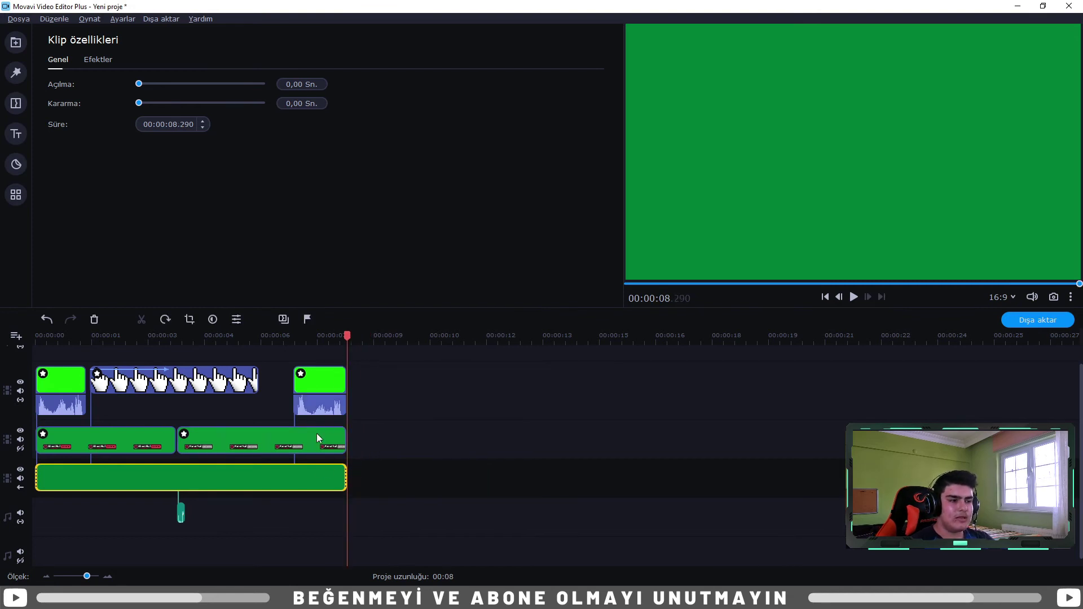
mouse_move(347, 337)
left_mouse_down()
mouse_move(333, 341)
mouse_move(348, 352)
left_mouse_up()
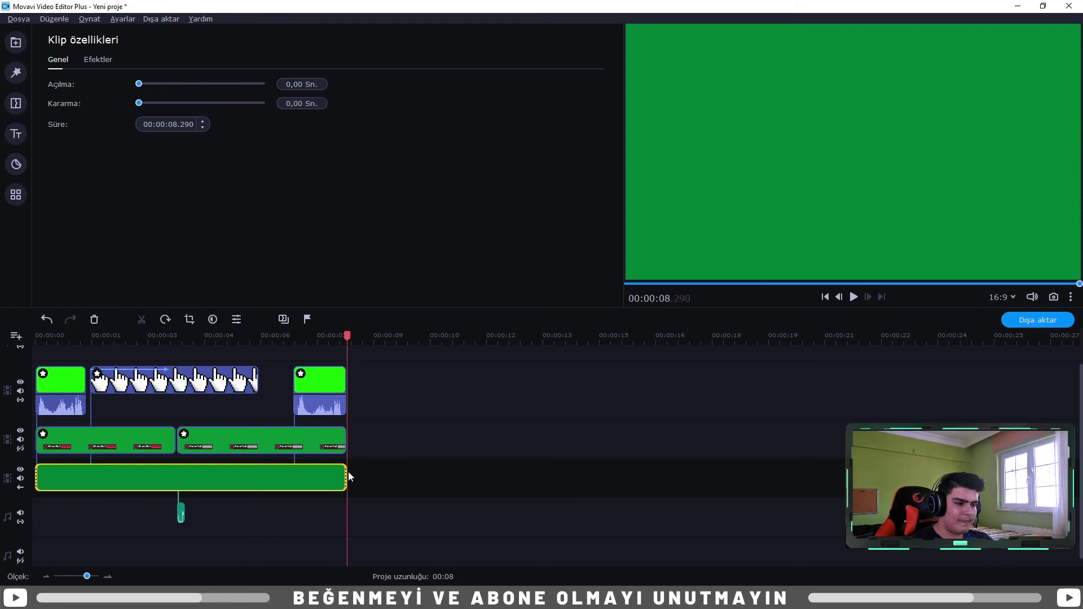
left_click_drag(345, 476, 369, 473)
left_click_drag(364, 336, 306, 336)
left_click(826, 297)
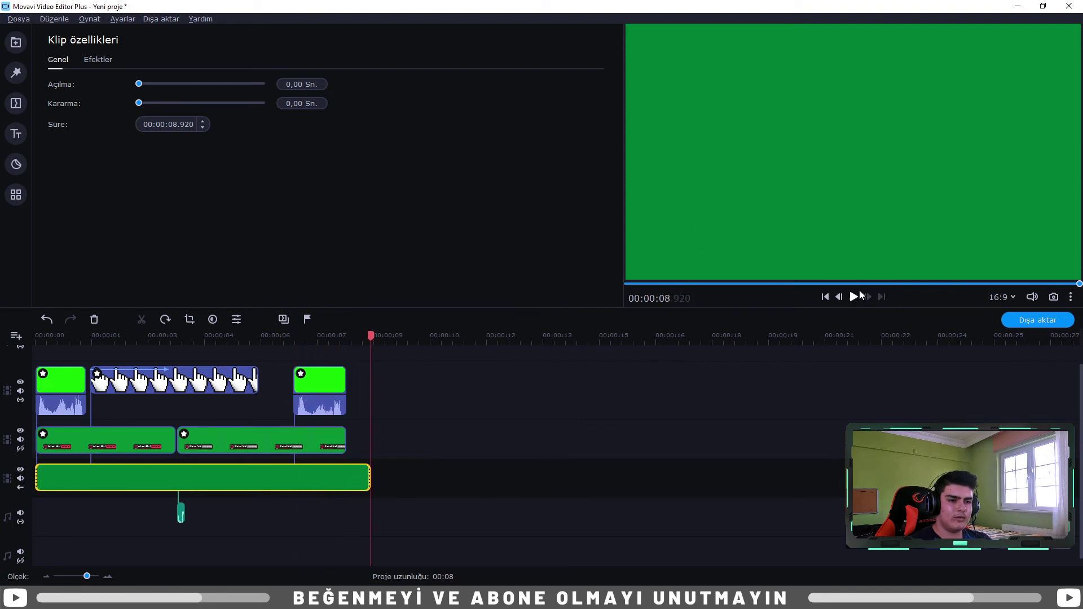
- Export the video as an MP4 titled "ytb animasyon" in the highest quality (En yüksek) and close the completion dialog
left_click(15, 44)
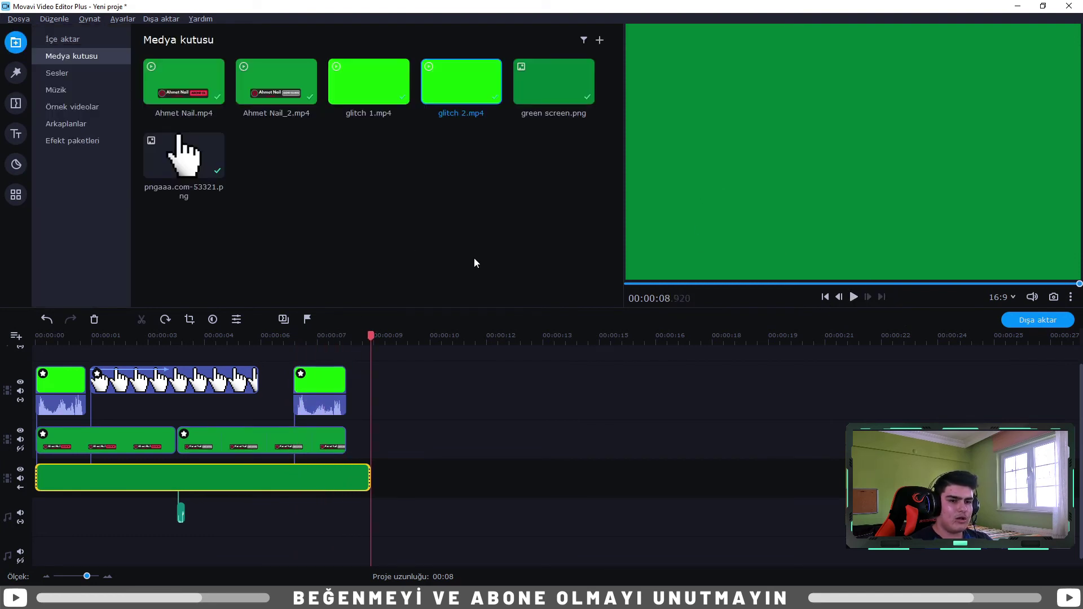
left_click(1040, 326)
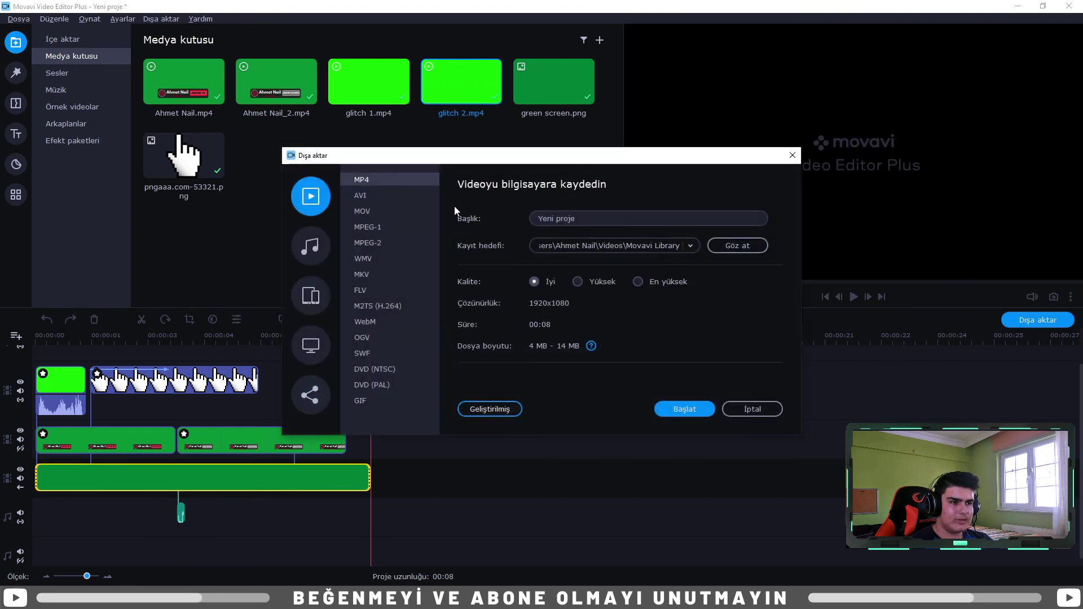
left_click(638, 282)
left_click(564, 218)
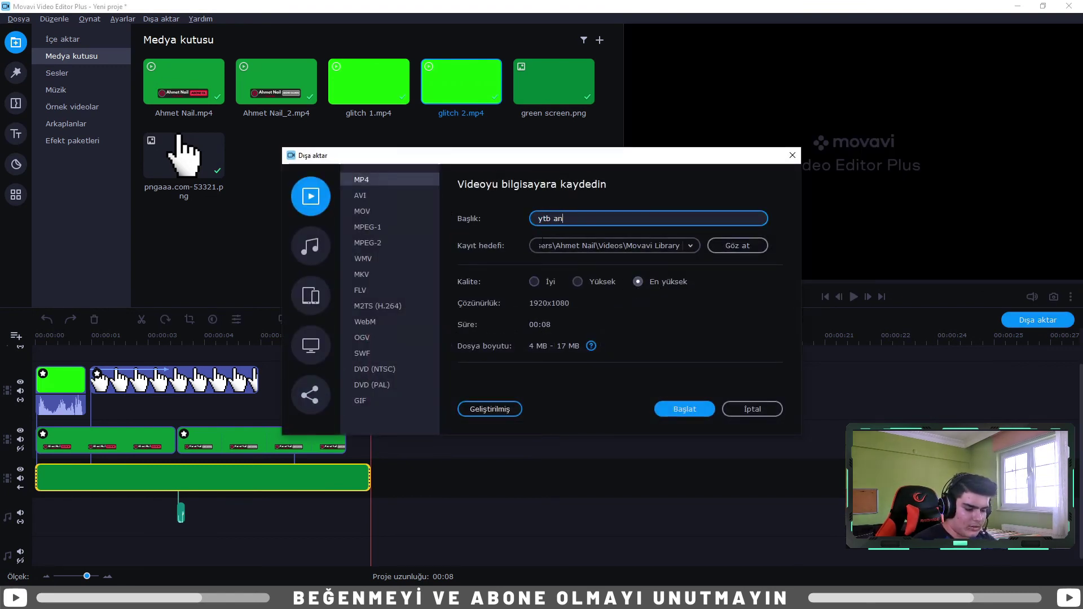
type("ytb animasyon")
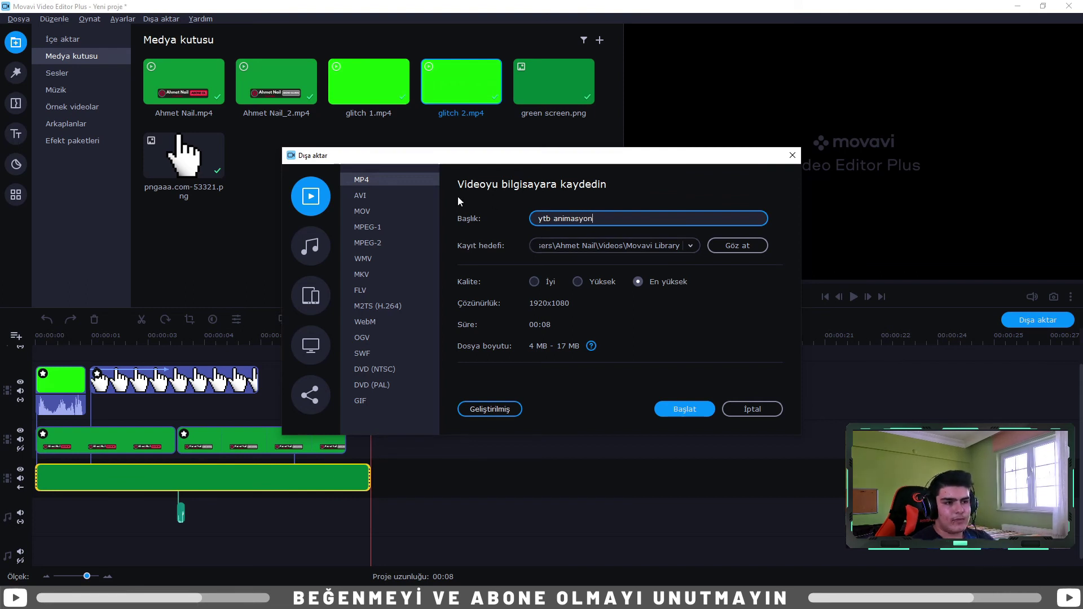
left_click(683, 411)
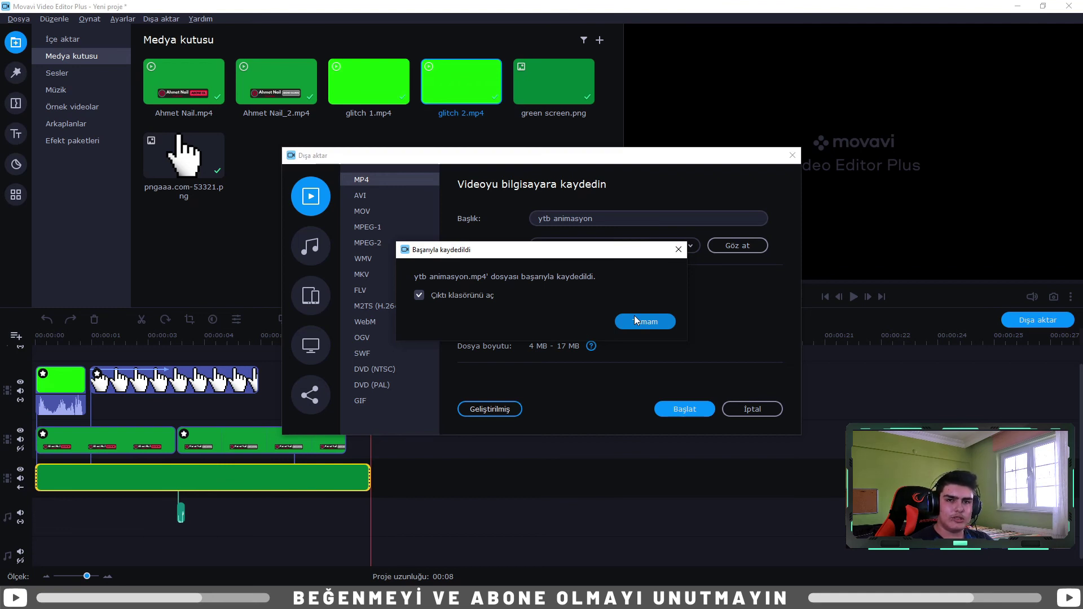
left_click(635, 320)
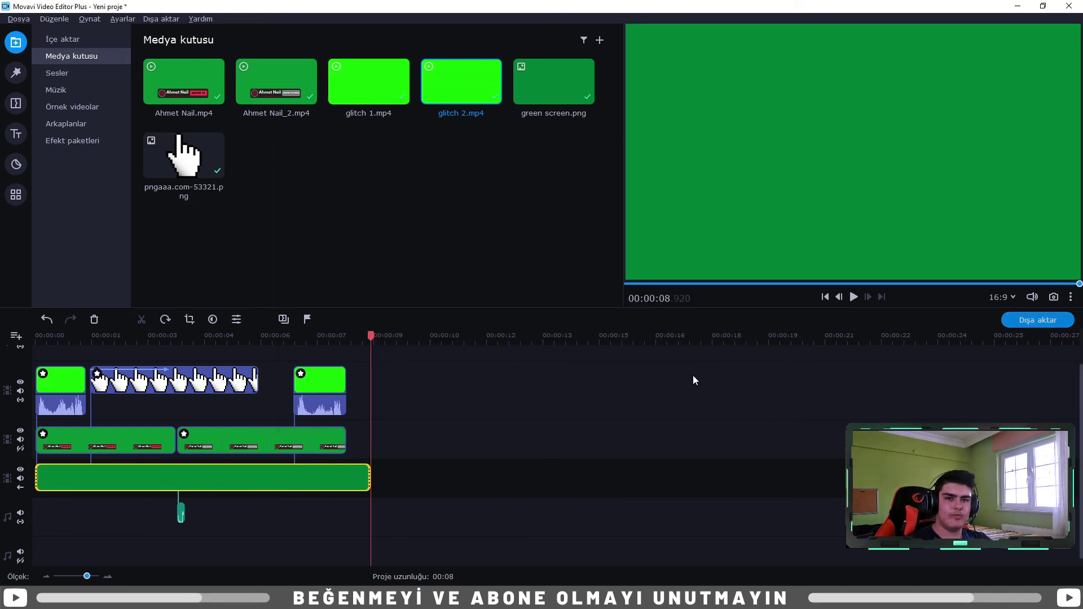
- Close the editor and save the project to the desktop (Masaüstü) as "Yeni proje"
left_click_drag(689, 9, 590, 67)
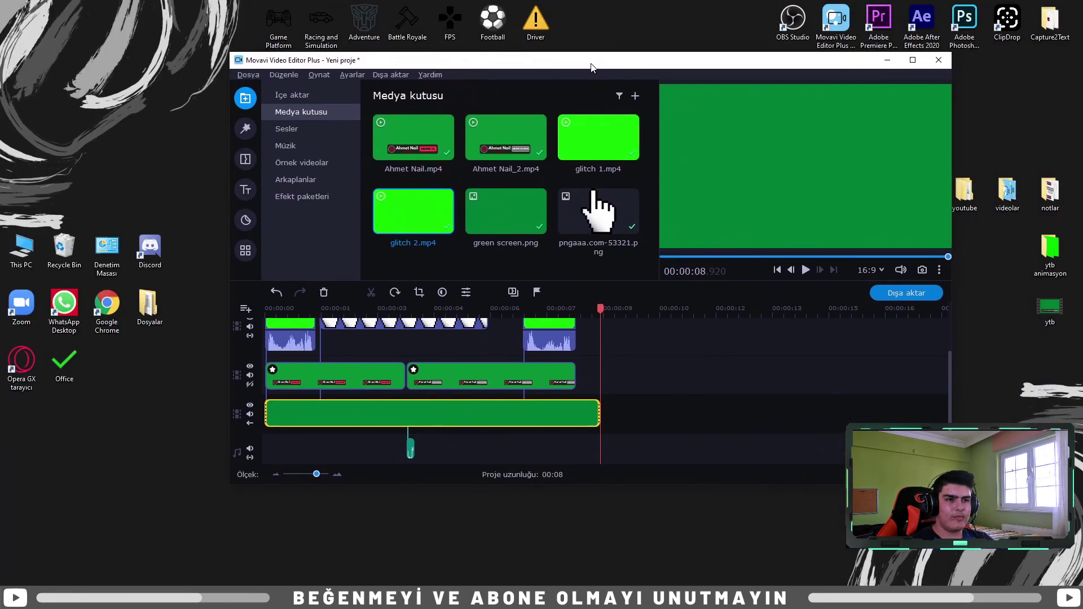
left_click(938, 60)
left_click(556, 298)
left_click(310, 158)
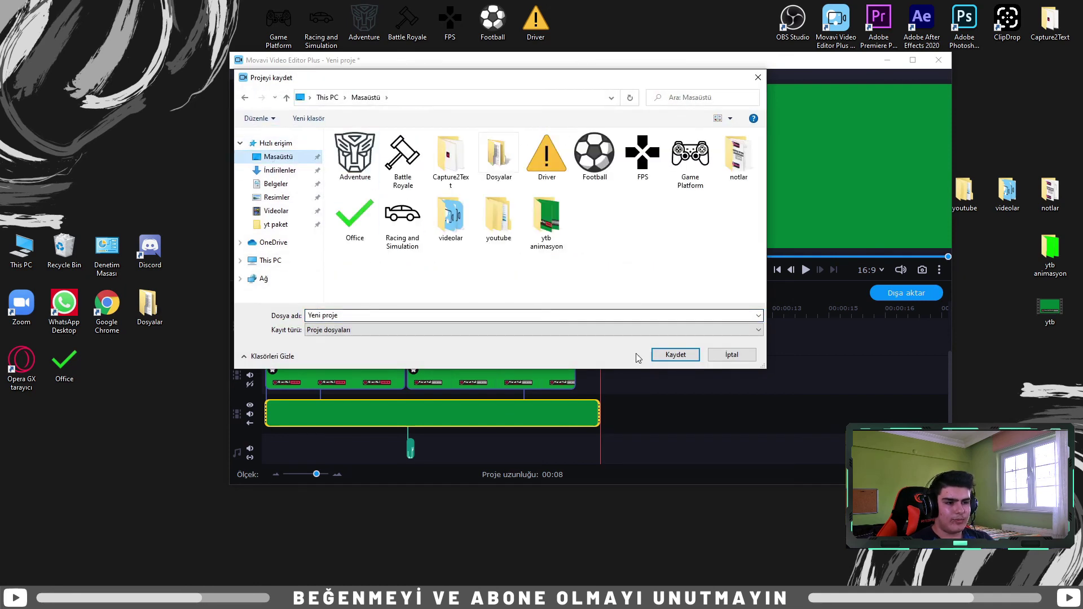
left_click(675, 355)
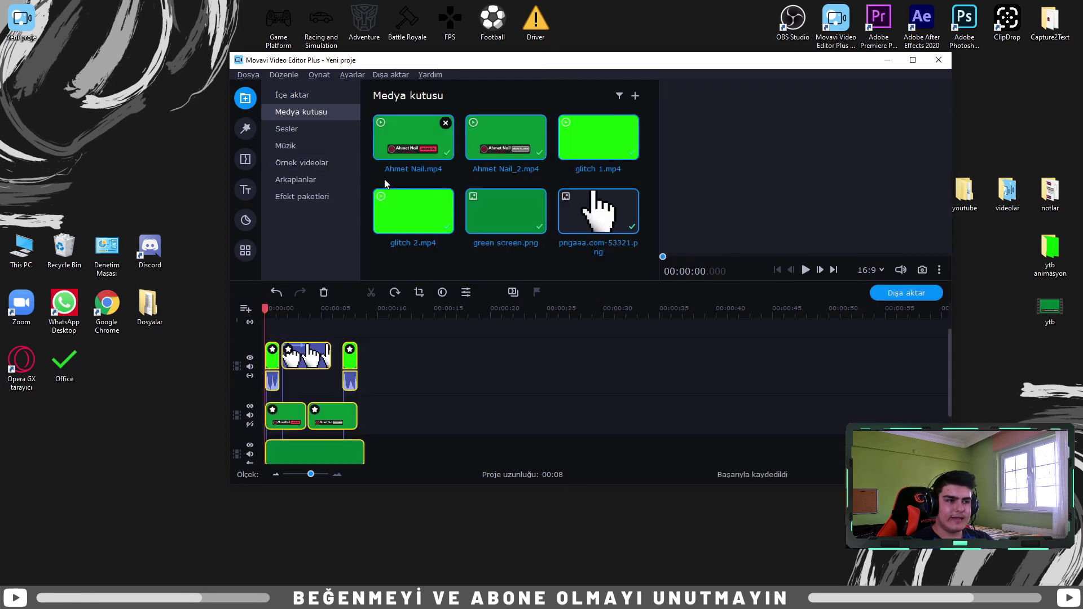
- Scrub through the saved project's timeline to review the banner before and after the subscribe change
mouse_move(302, 319)
left_mouse_down()
mouse_move(310, 309)
mouse_move(294, 320)
left_mouse_up()
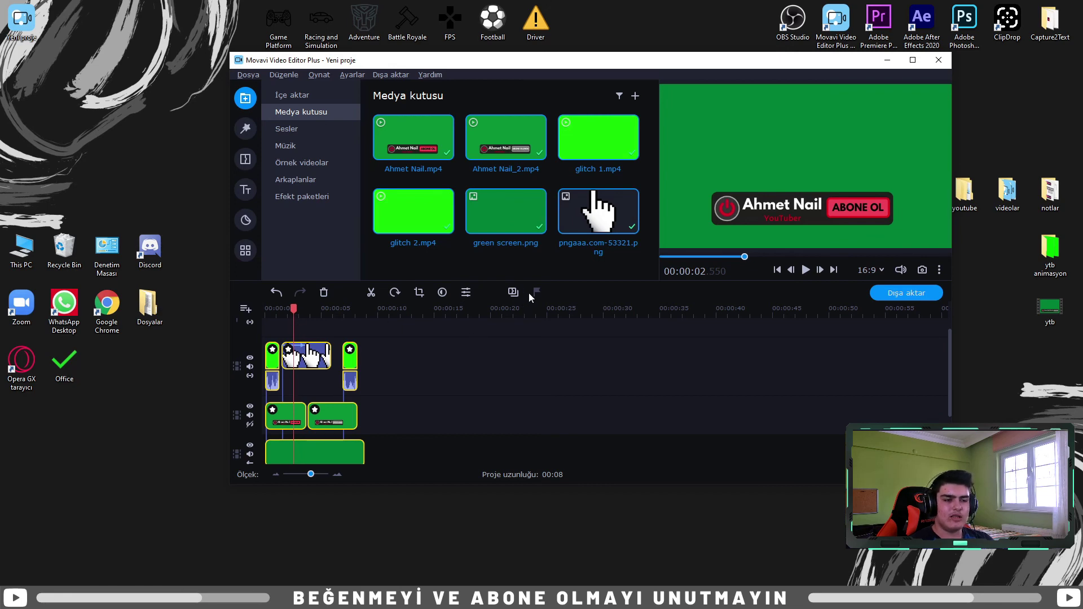
mouse_move(328, 307)
left_mouse_down()
mouse_move(362, 311)
mouse_move(299, 334)
mouse_move(323, 310)
mouse_move(360, 311)
mouse_move(342, 310)
left_mouse_up()
key("space")
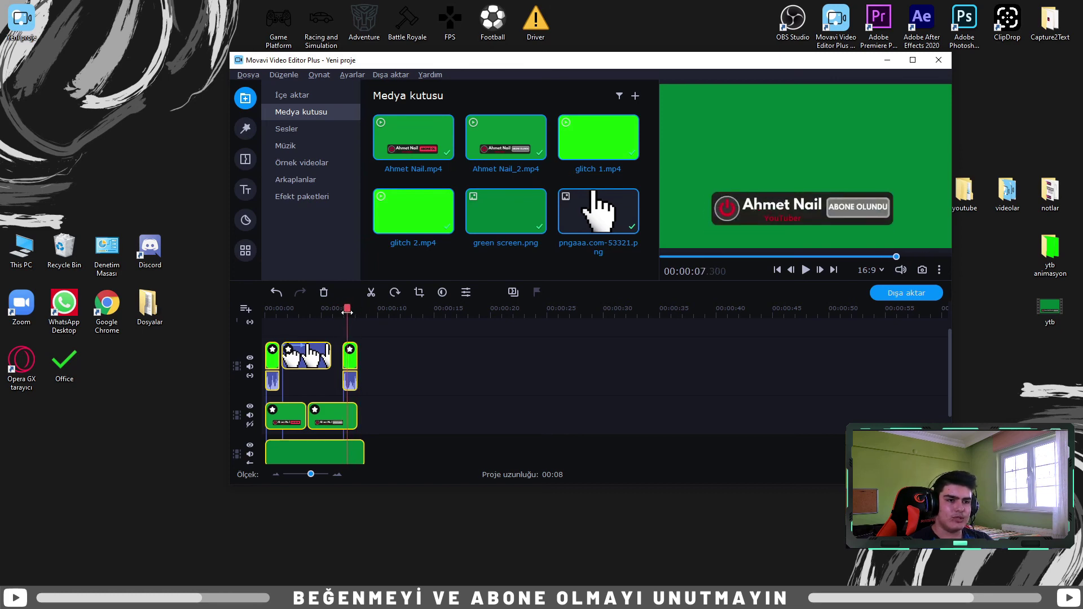
- Close the saved banner project and switch to the project containing reklam engelleyici.mp4
left_click(933, 63)
left_click(590, 344)
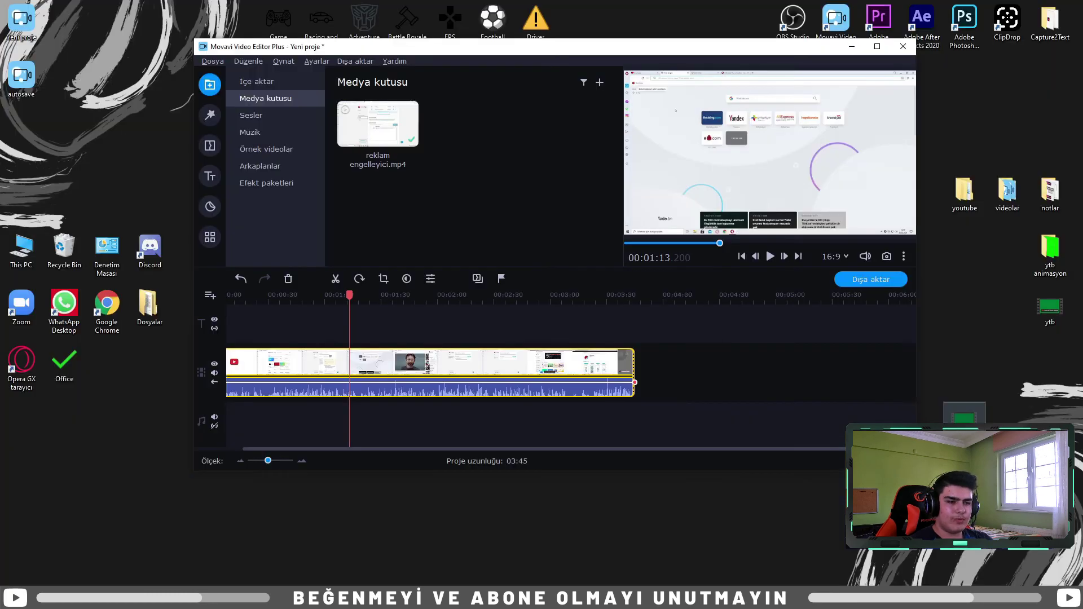
- Import the exported green-screen banner video, add an overlay track, and place the banner clip on it at 00:01:13
left_click_drag(584, 205, 470, 127)
double_click(505, 50)
left_click(10, 332)
left_click(33, 357)
left_click_drag(248, 96, 170, 408)
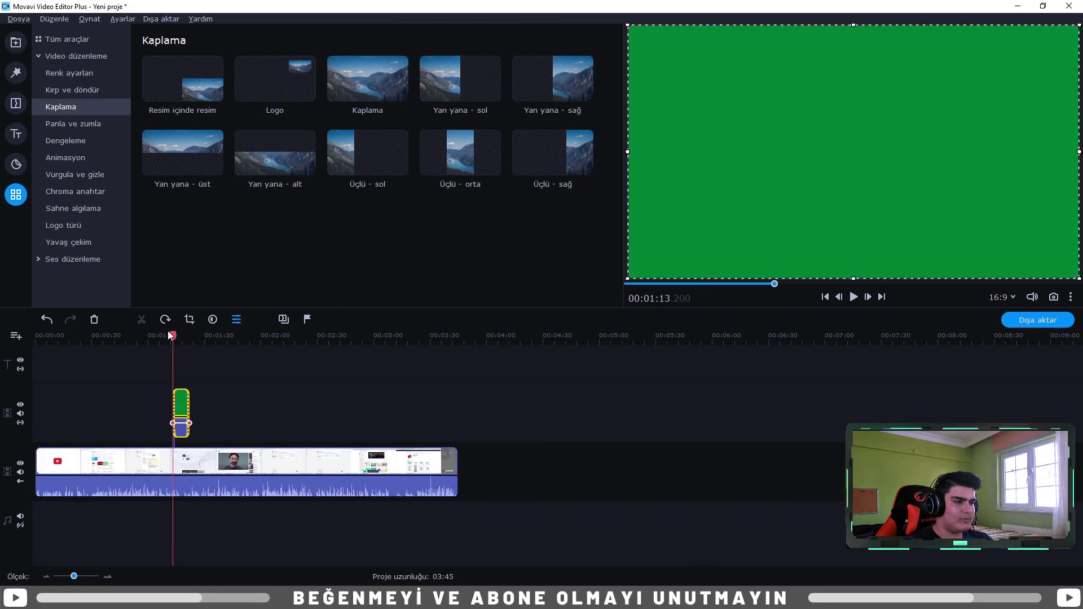
- Key out the banner clip's green background with Chroma anahtar and play the result briefly
left_click(76, 192)
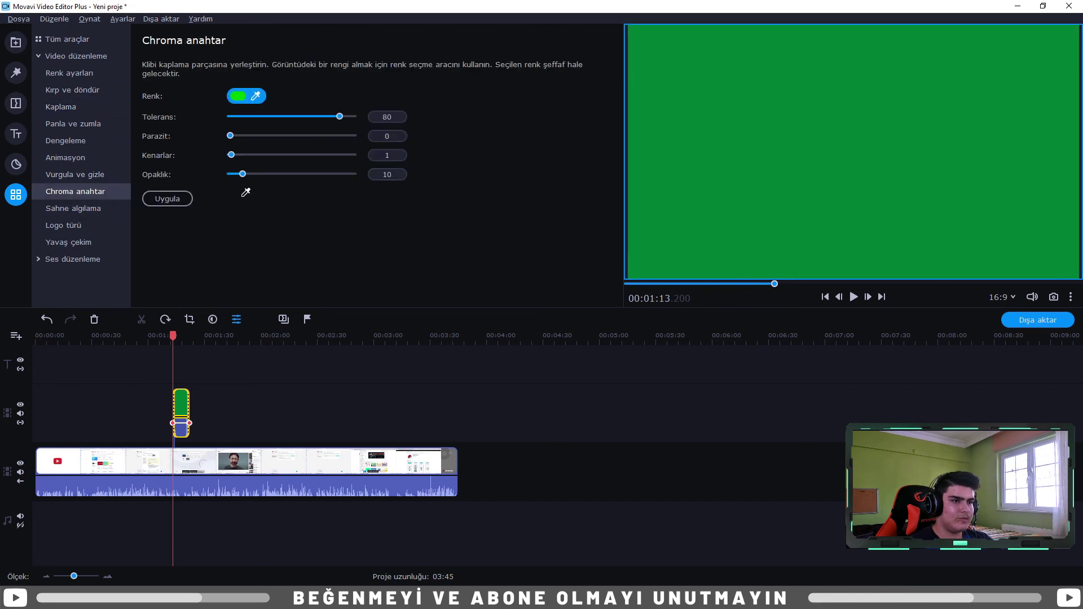
left_click(725, 127)
left_click(855, 297)
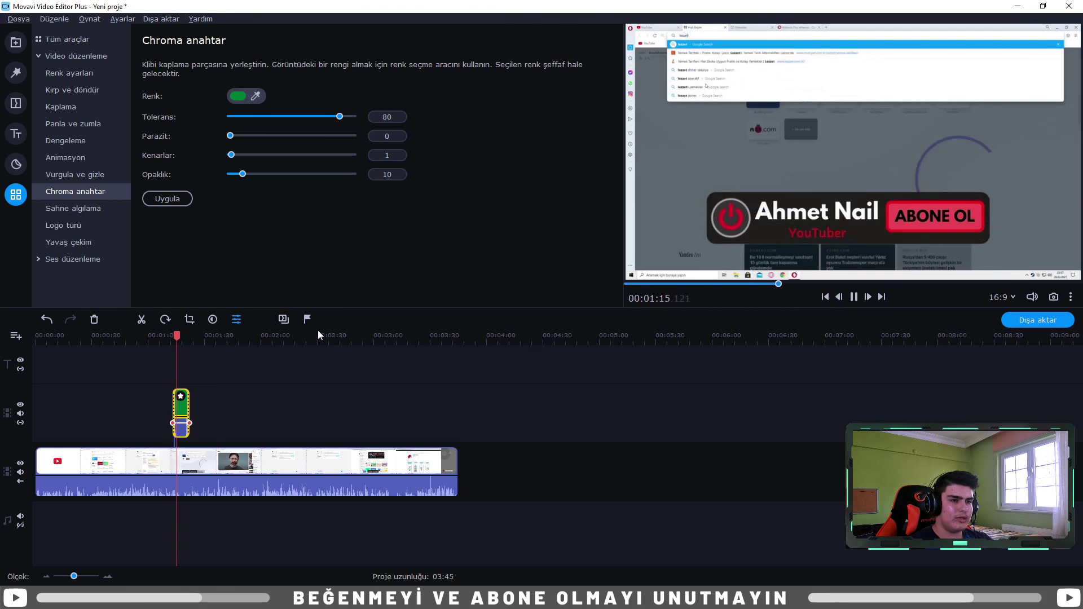
left_click(855, 297)
- Turn the preview volume all the way down and play through the banner section
mouse_move(1035, 296)
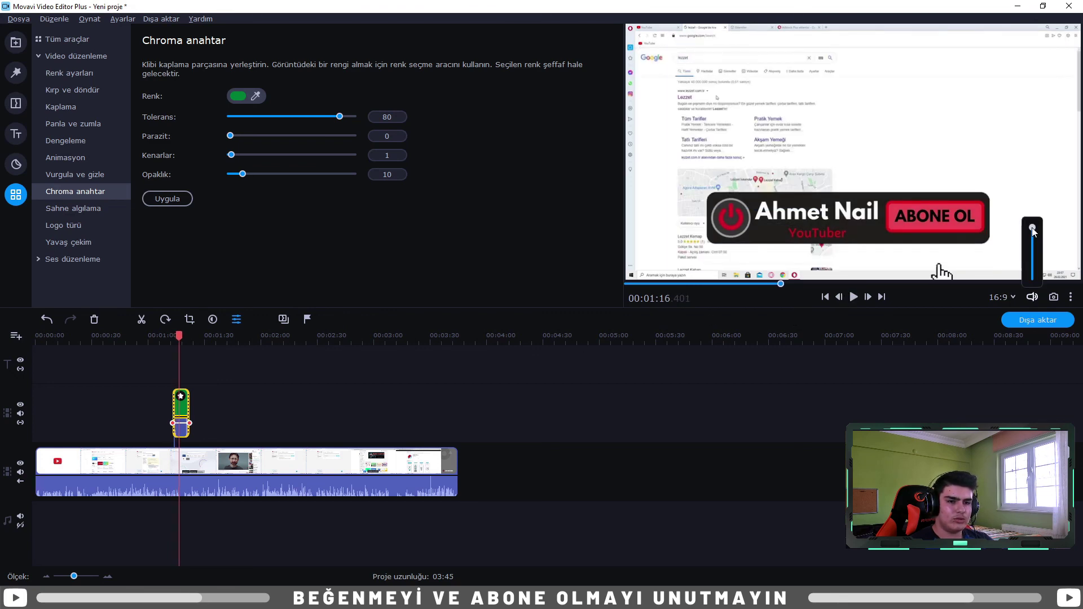
left_click_drag(1035, 231, 1034, 279)
left_click(854, 297)
left_click(854, 298)
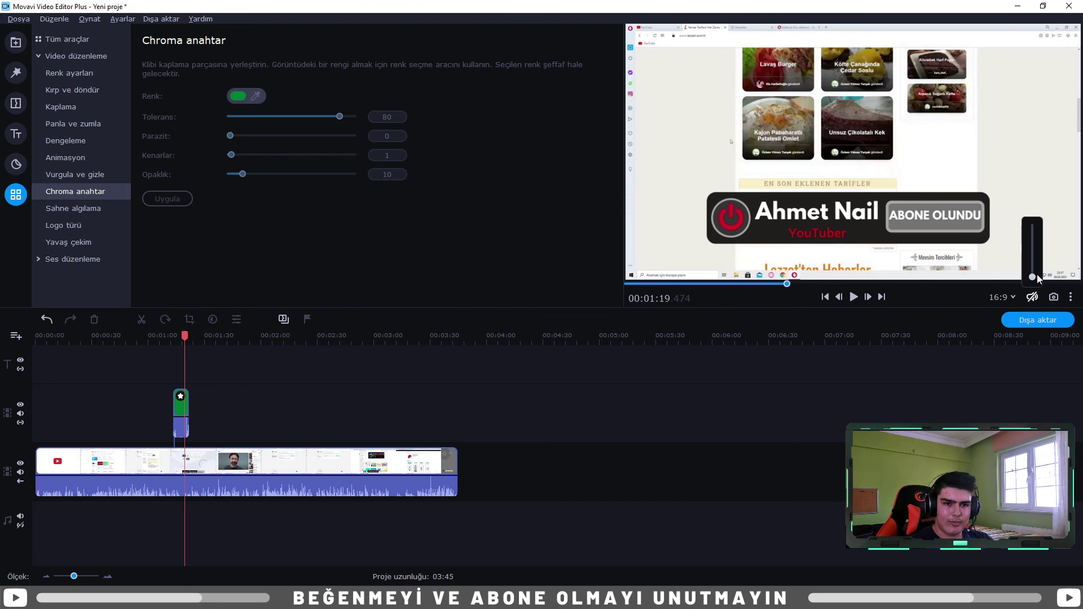
- Mute the main video track and replay the banner section from about 00:01:13
left_click(20, 472)
left_click(180, 338)
left_click(172, 338)
key("space")
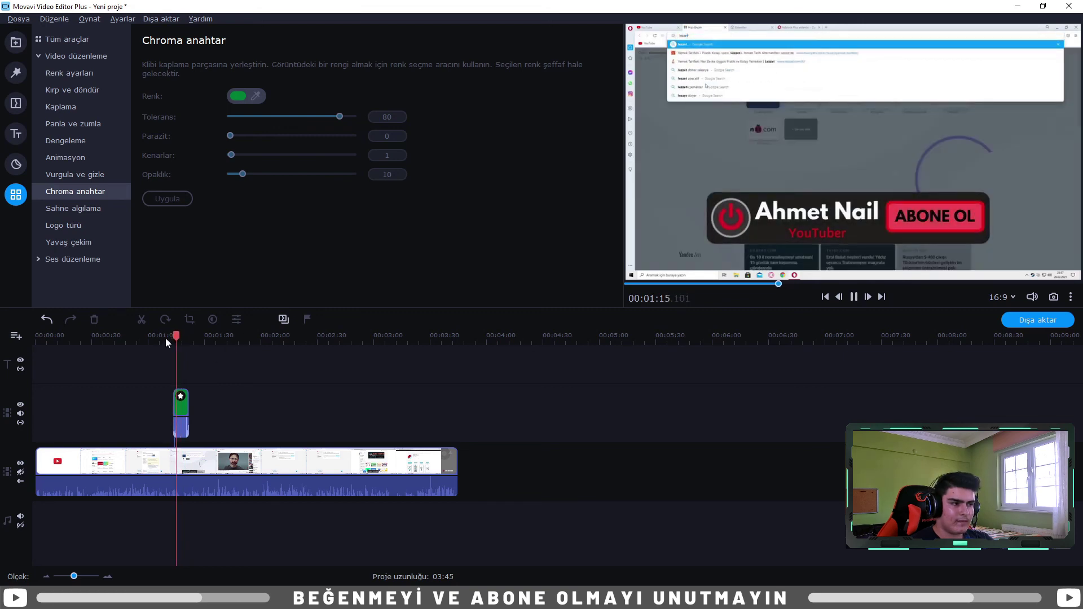
left_click(855, 298)
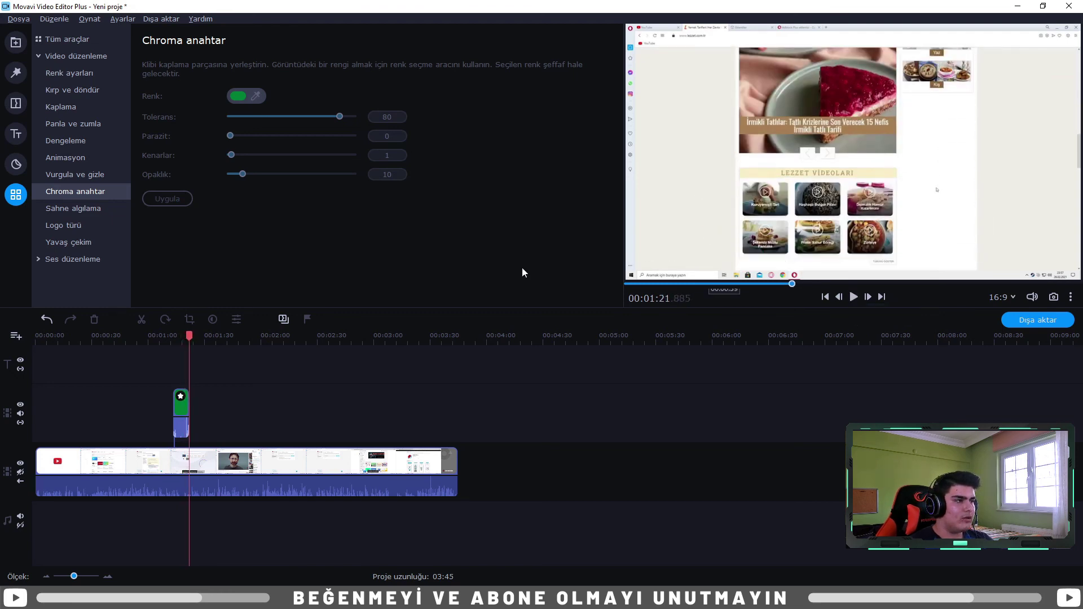
- Apply the Resim içinde resim overlay to the banner clip, resize and move it to the video frame's lower-left corner, and preview it
left_click(61, 107)
left_click_drag(192, 336, 182, 336)
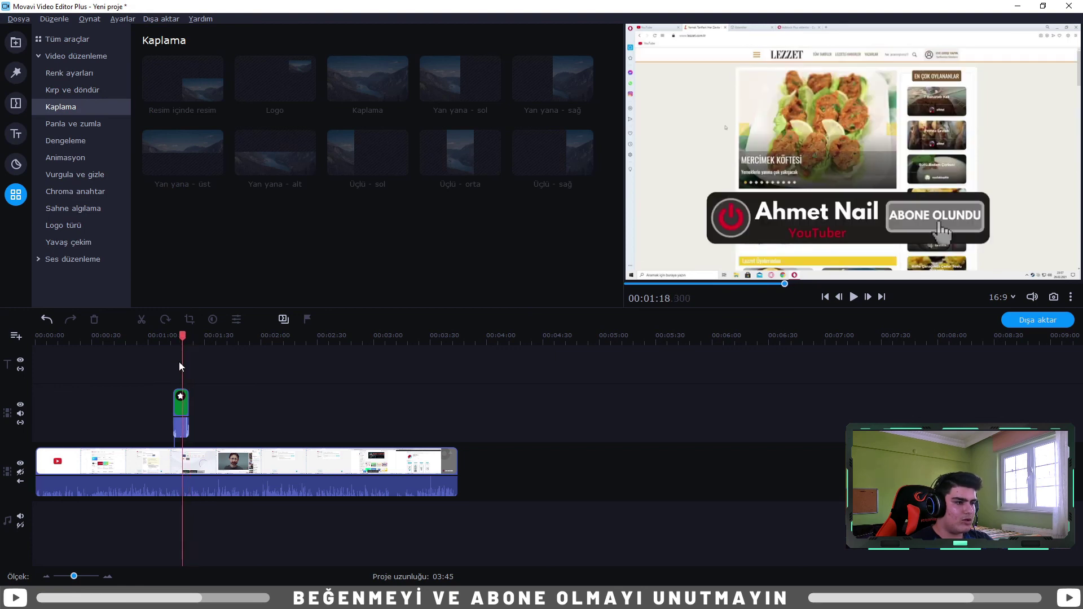
left_click(182, 412)
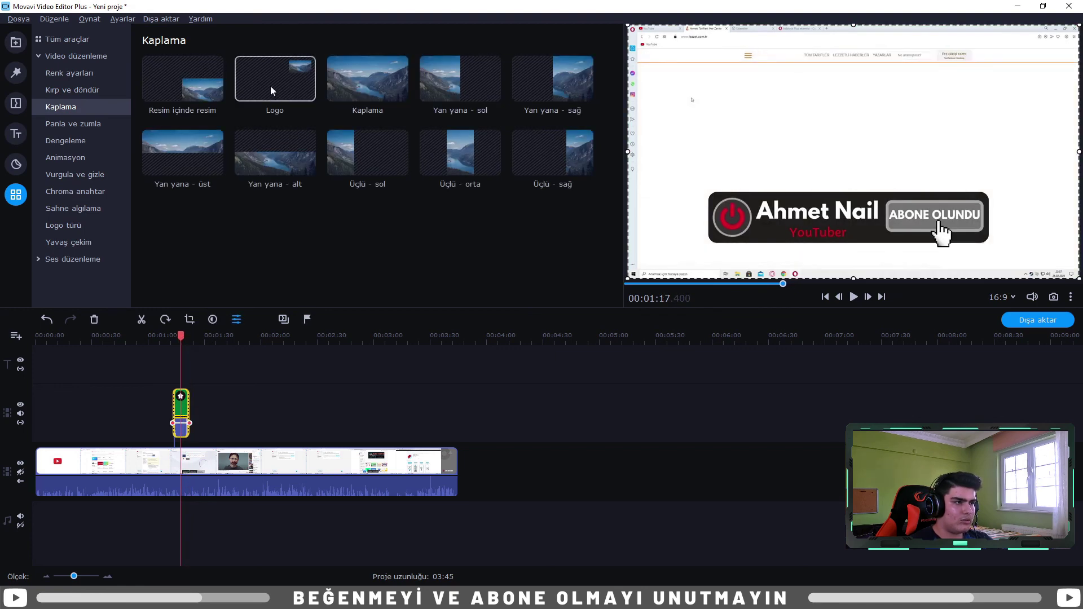
left_click(167, 86)
left_click_drag(950, 235, 816, 228)
left_click_drag(938, 148, 987, 125)
left_click_drag(909, 224, 786, 237)
left_click(850, 296)
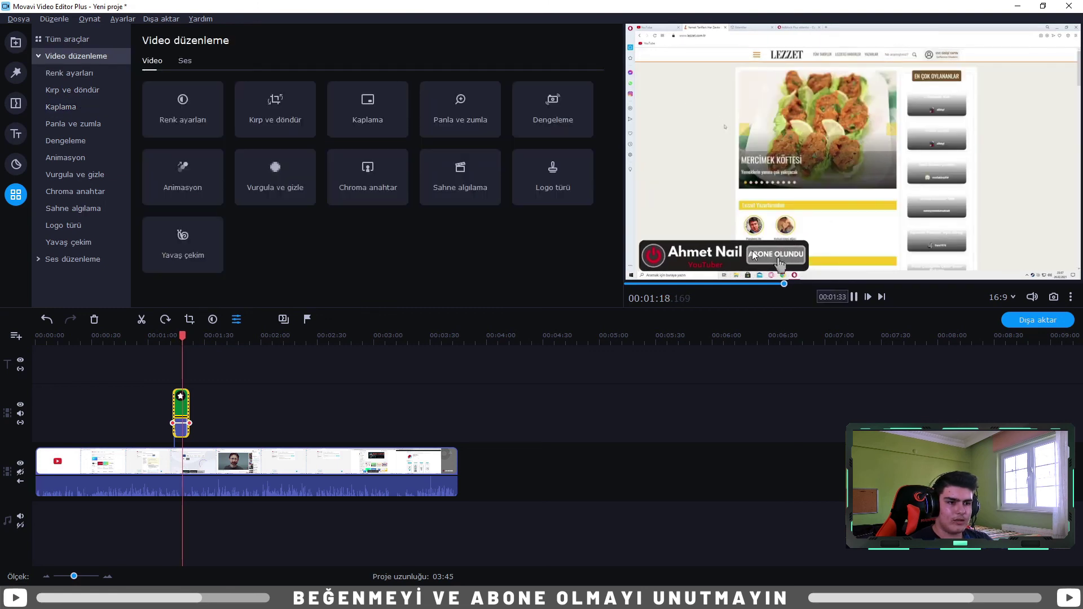